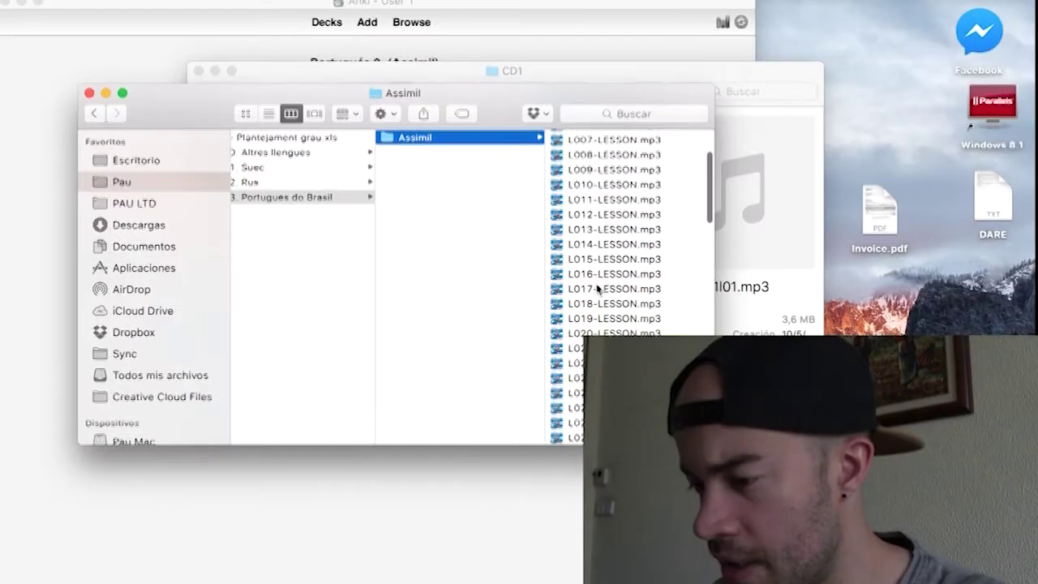
Open the Assimil audio file L017-LESSON.mp3 in Audacity and dismiss the welcome window.
{"action": "left_click", "coordinate": [599, 289]}
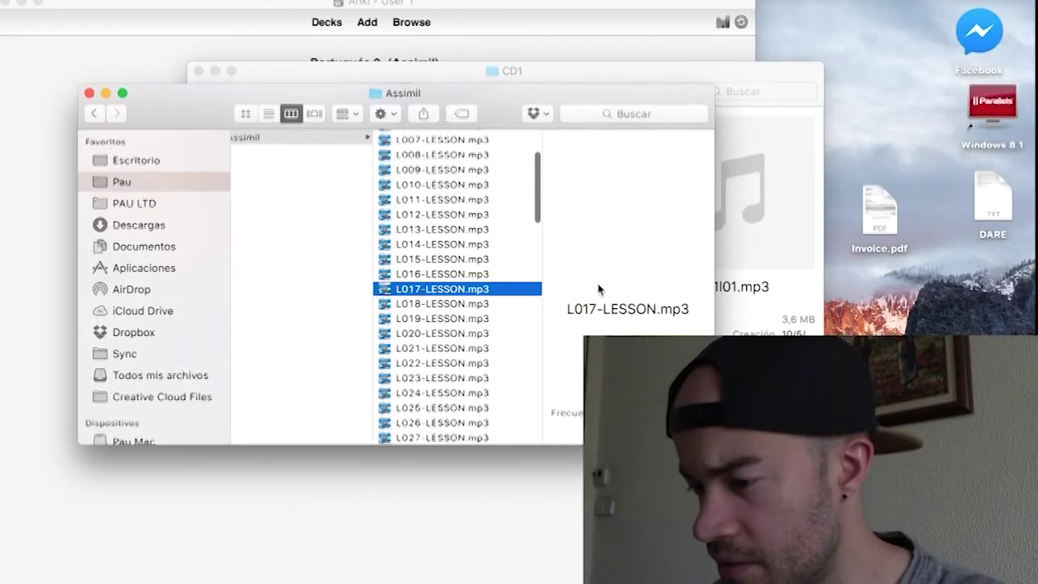
{"action": "right_click", "coordinate": [514, 291]}
{"action": "mouse_move", "coordinate": [698, 285]}
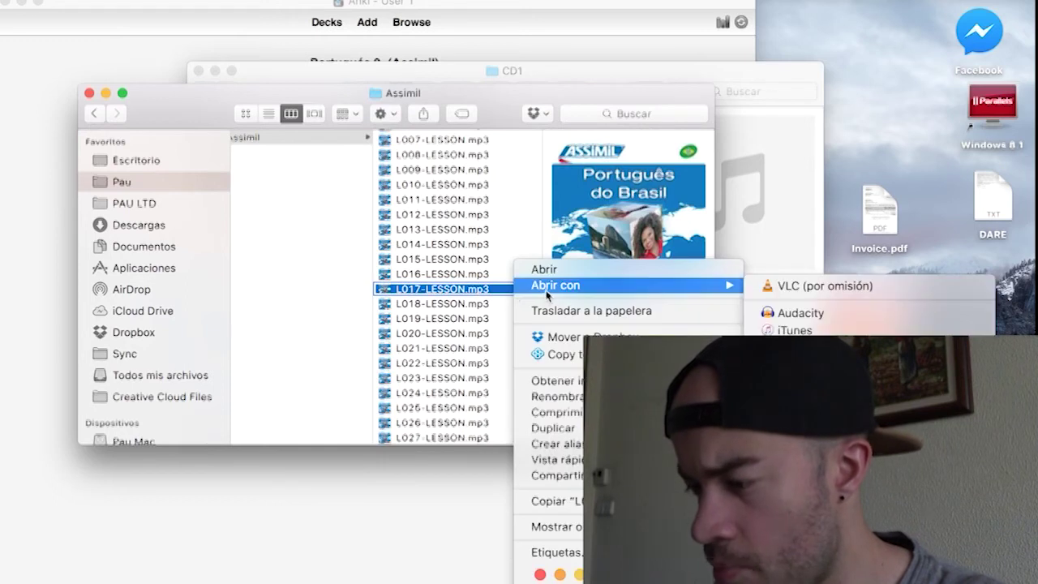
{"action": "left_click", "coordinate": [828, 313]}
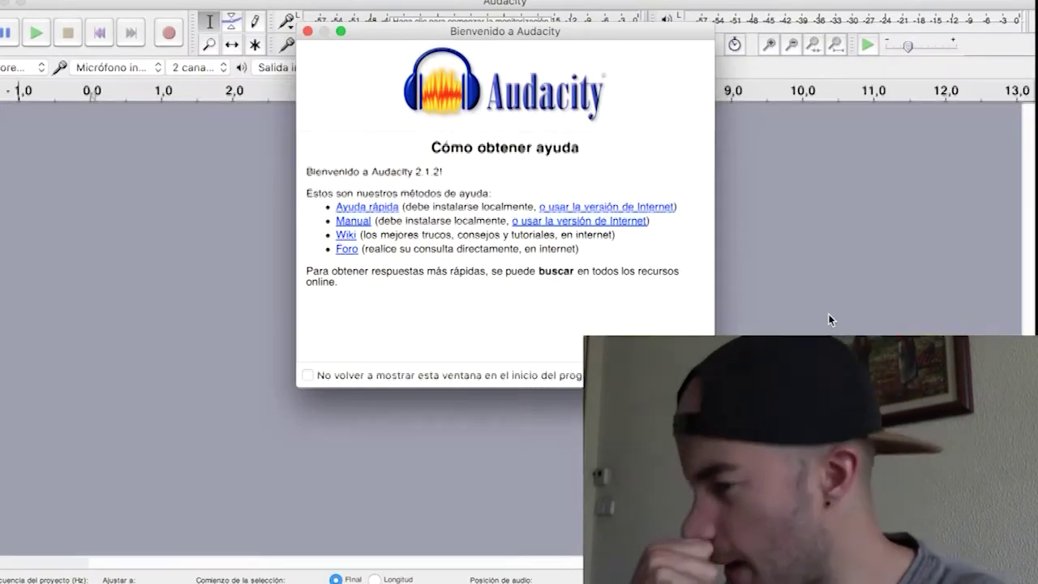
{"action": "key", "text": "Return"}
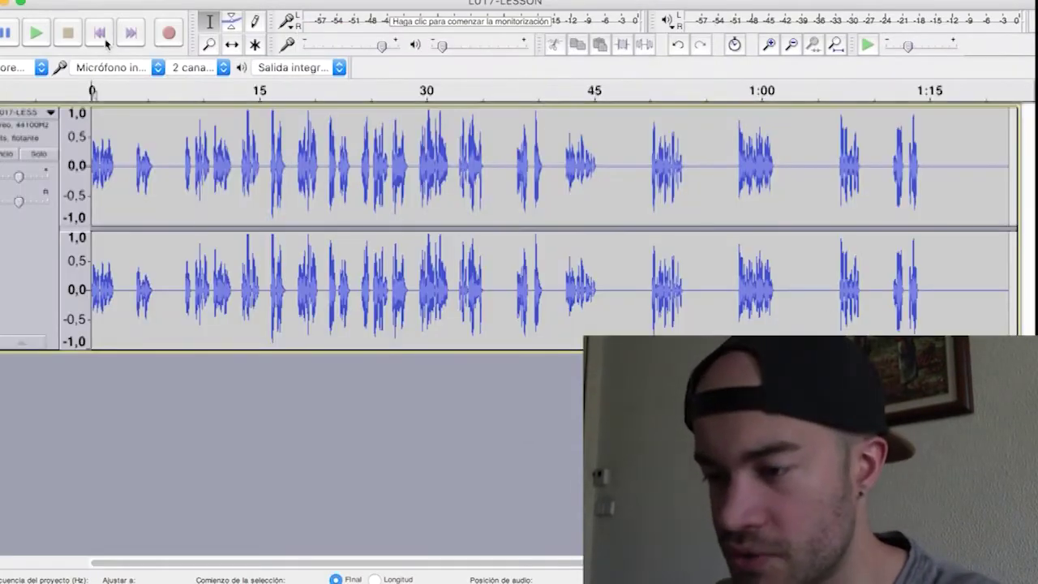
Raise the playback volume and listen to the short phrase starting at about 4 seconds.
{"action": "key", "text": "XF86AudioRaiseVolume"}
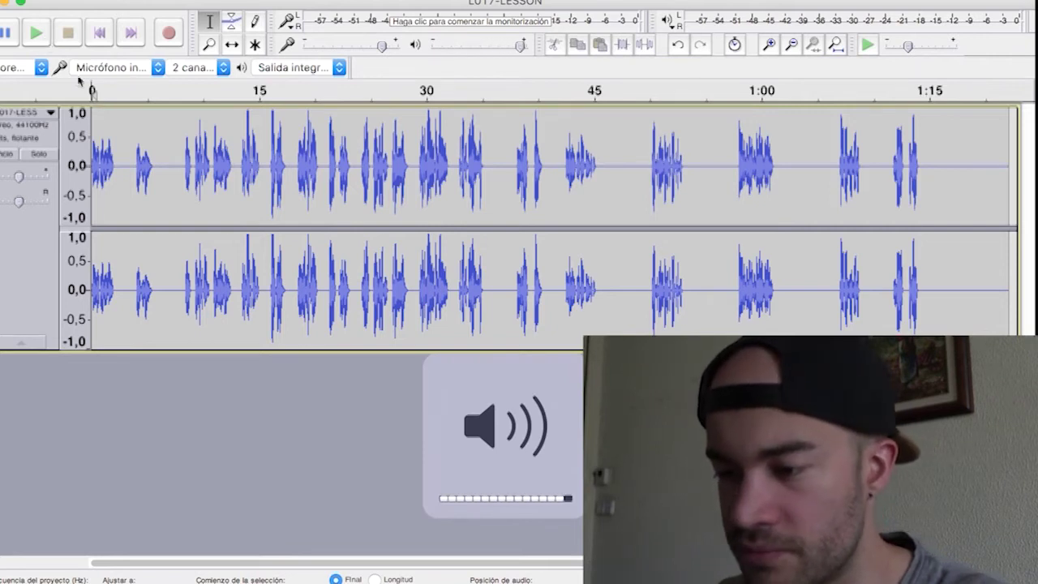
{"action": "left_click", "coordinate": [37, 34]}
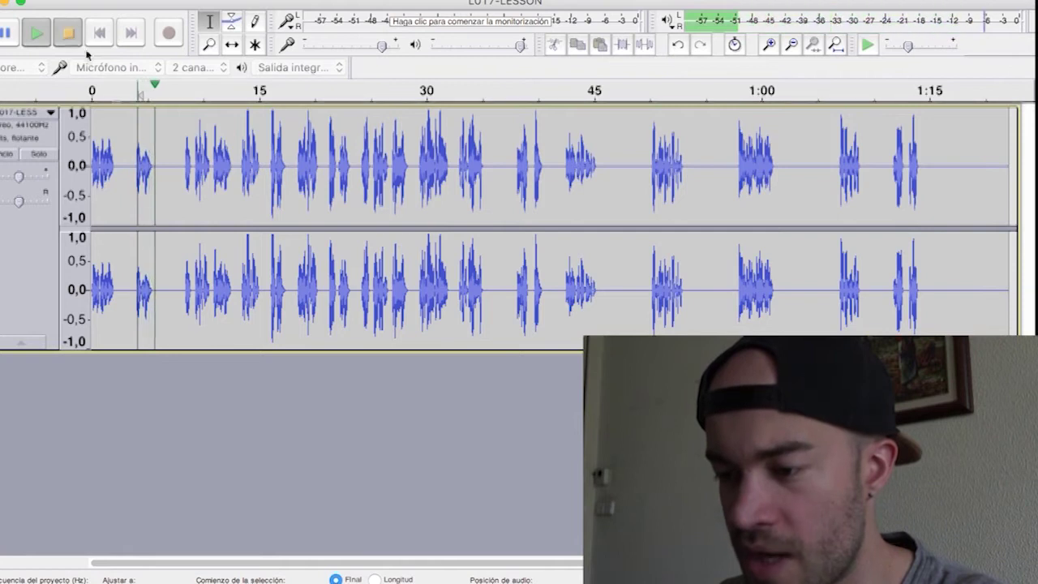
{"action": "key", "text": "space"}
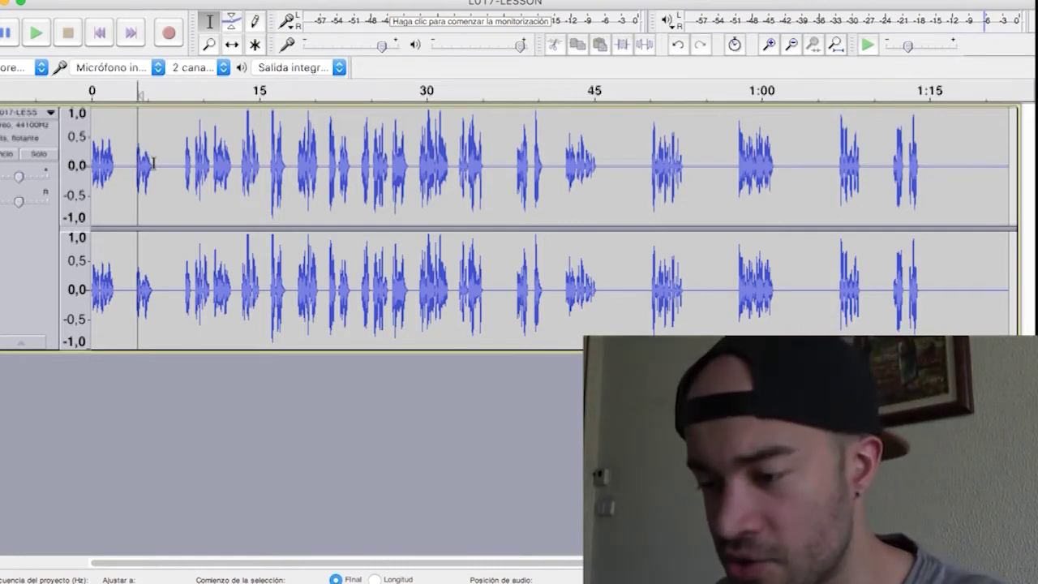
Select the short phrase at about 4 to 5 seconds, cut it and paste it into a new empty project.
{"action": "left_click", "coordinate": [155, 163]}
{"action": "left_click", "coordinate": [137, 163]}
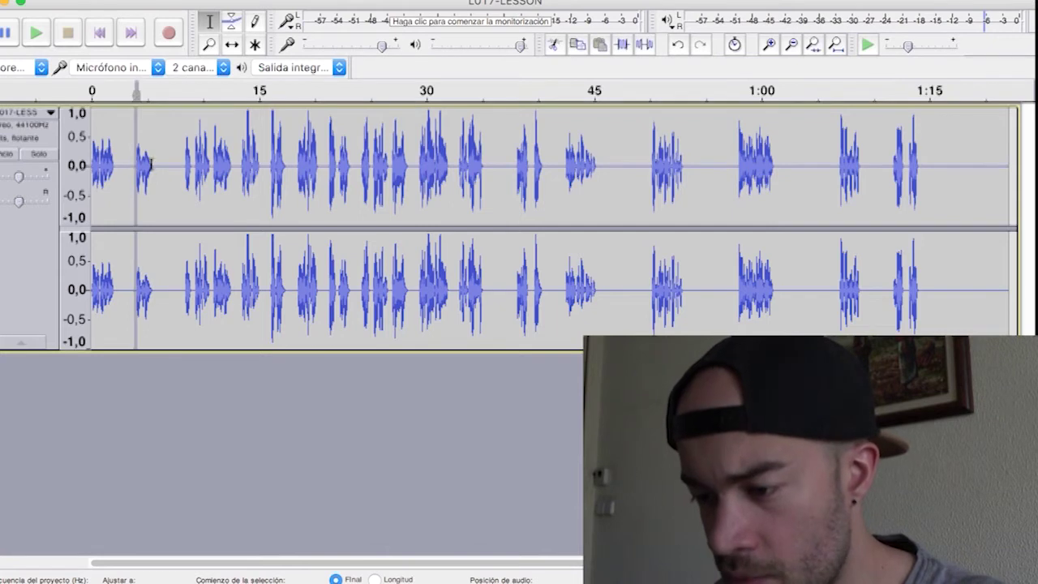
{"action": "left_click_drag", "start_coordinate": [150, 164], "coordinate": [135, 162]}
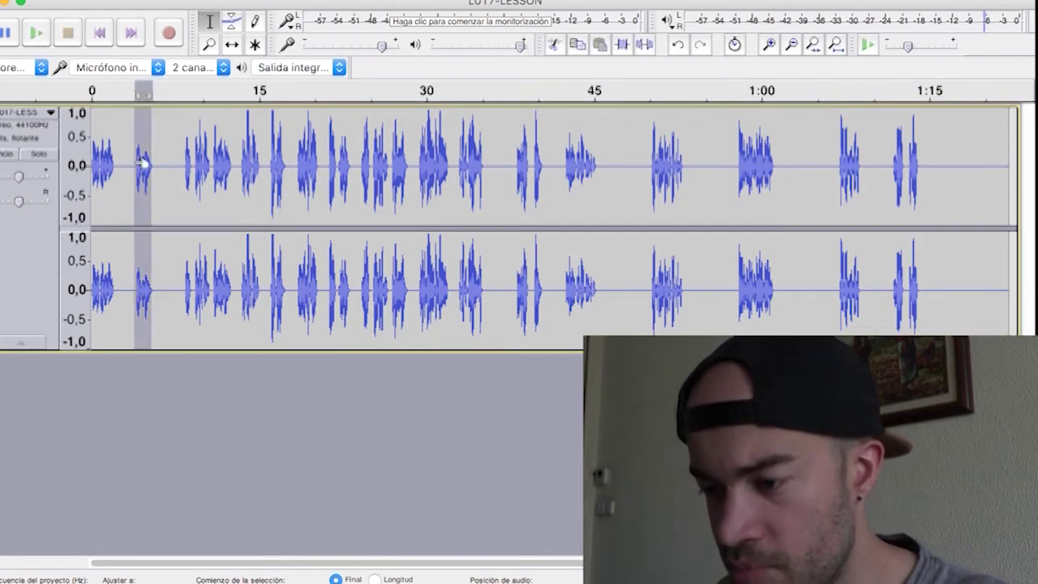
{"action": "key", "text": "Delete"}
{"action": "key", "text": "ctrl+1"}
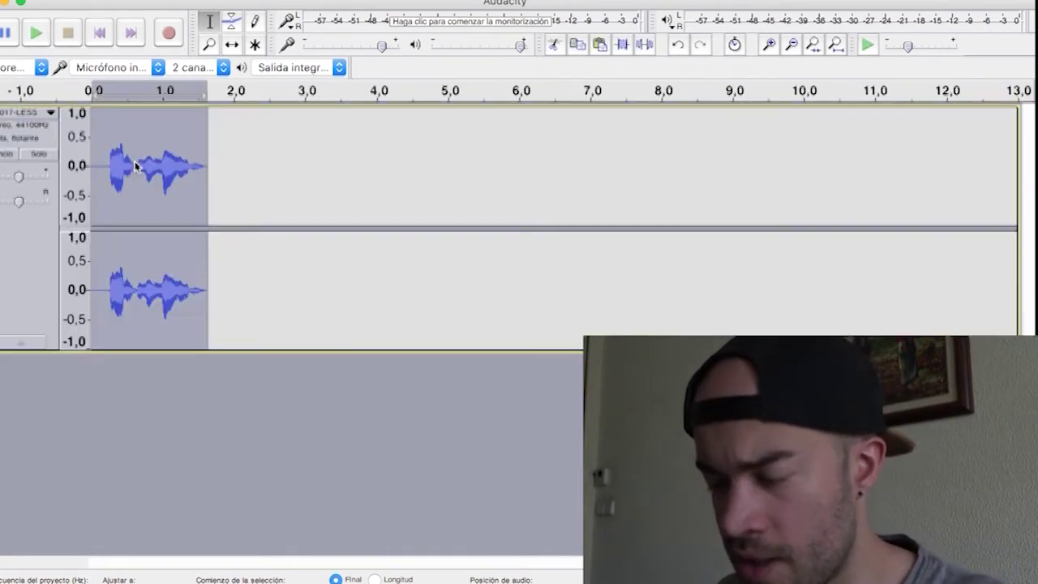
Export the clip as an MP3 named Sin título to the Escritorio folder, replacing the existing file.
{"action": "key", "text": "super+shift+e"}
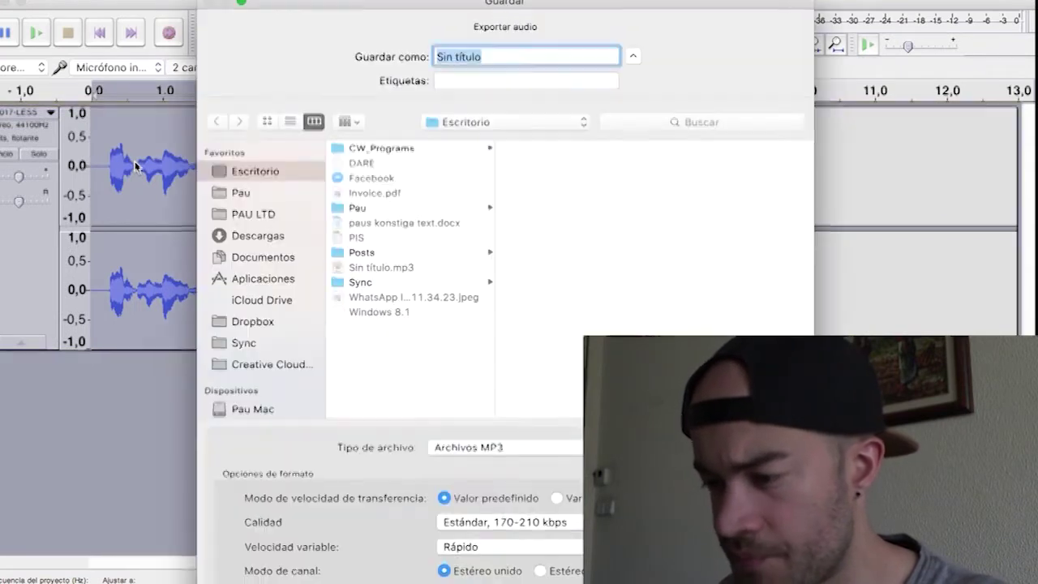
{"action": "key", "text": "Return"}
{"action": "key", "text": "Return"}
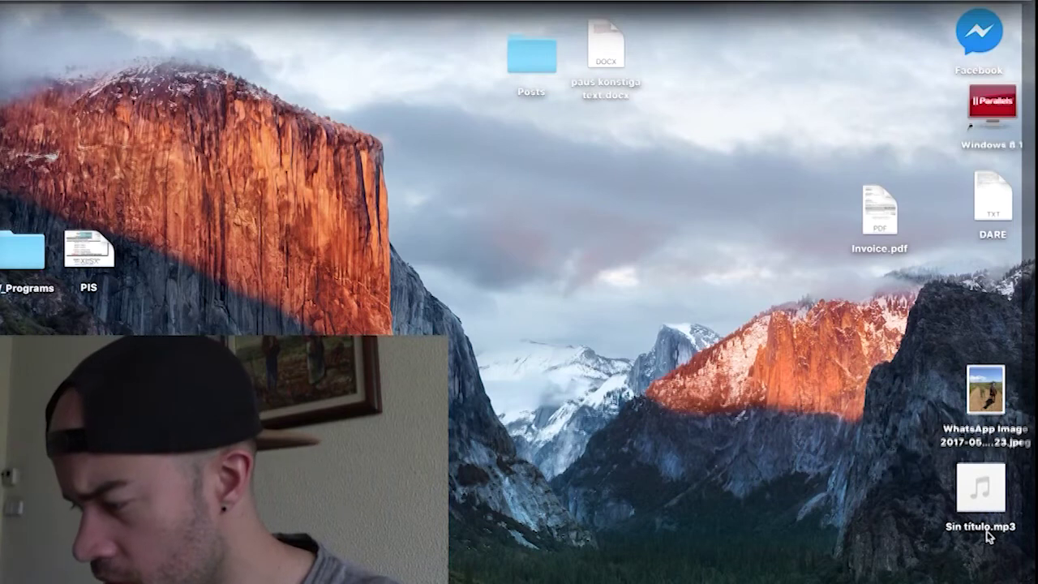
Copy Sin título.mp3 from the desktop, switch to Anki and paste the audio into the Back field of a new Basic note.
{"action": "left_click", "coordinate": [983, 526]}
{"action": "key", "text": "super+Tab"}
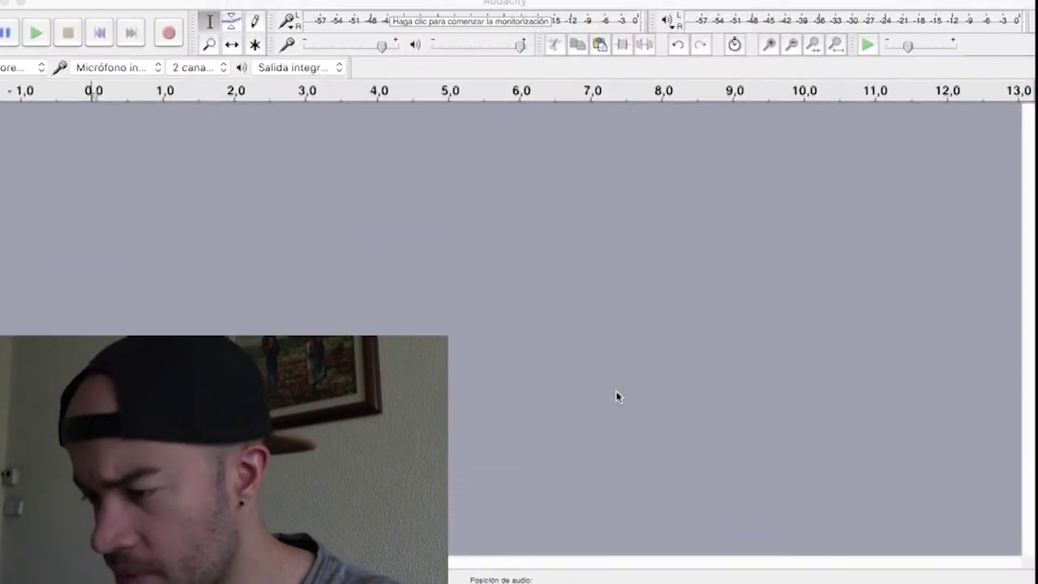
{"action": "left_click", "coordinate": [503, 304]}
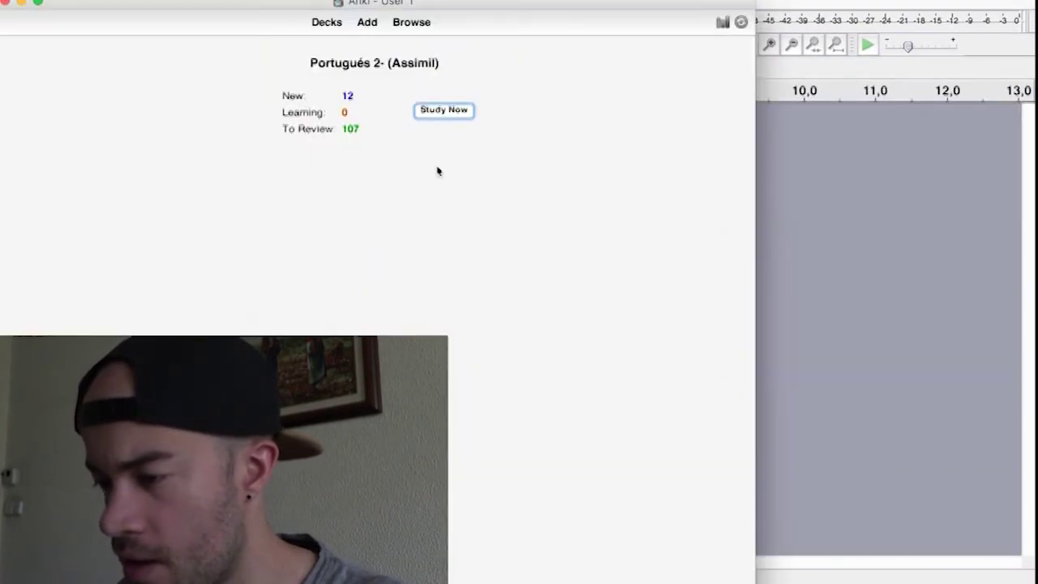
{"action": "left_click", "coordinate": [366, 22]}
{"action": "left_click", "coordinate": [381, 332]}
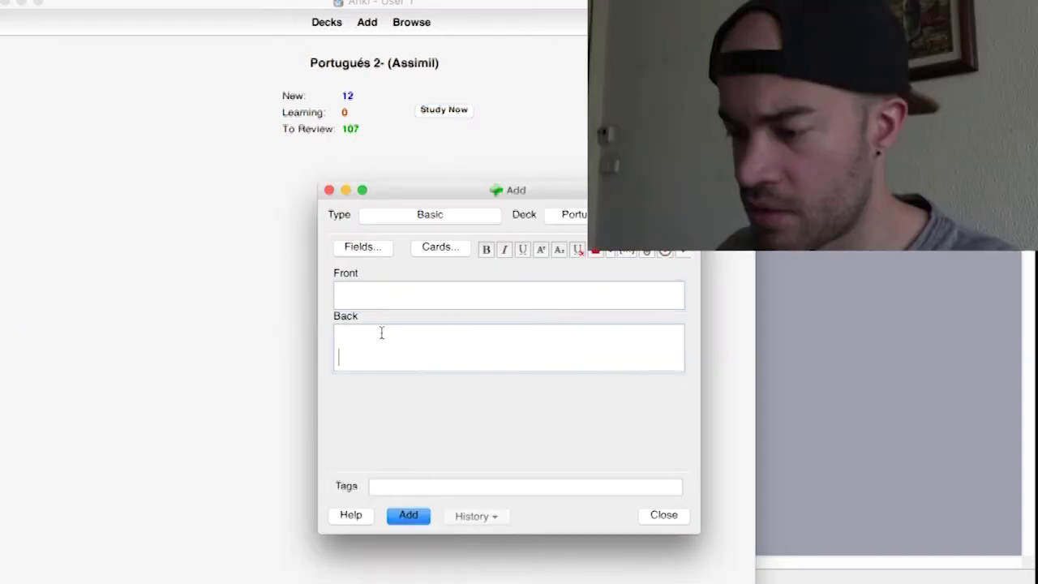
{"action": "type", "text": "[sound:Sin título (604).mp3]"}
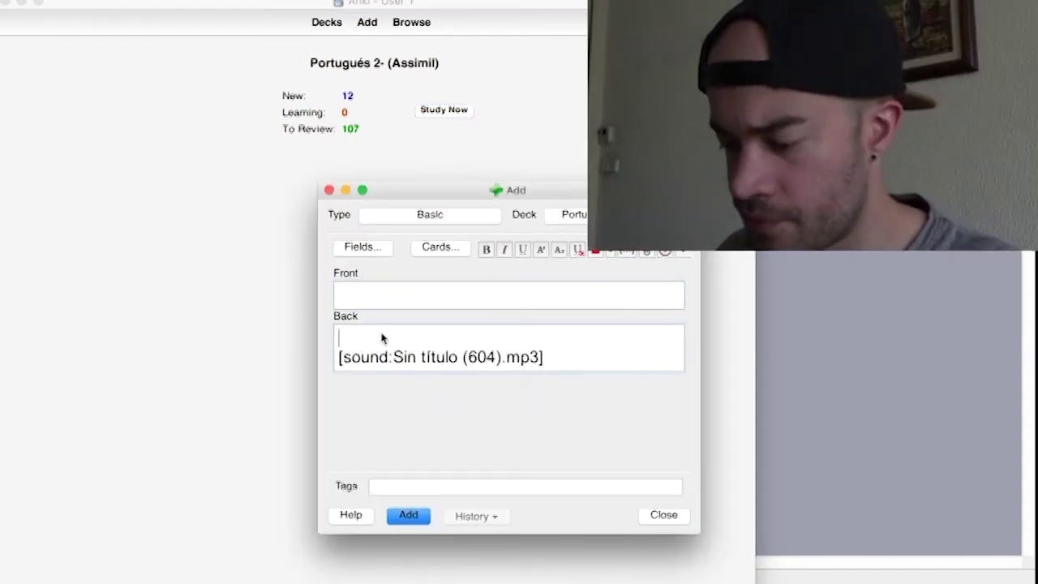
Write "os vizinhos" in bold above the sound on the Back, put "los vecinos" on the Front, and add the card.
{"action": "type", "text": "os"}
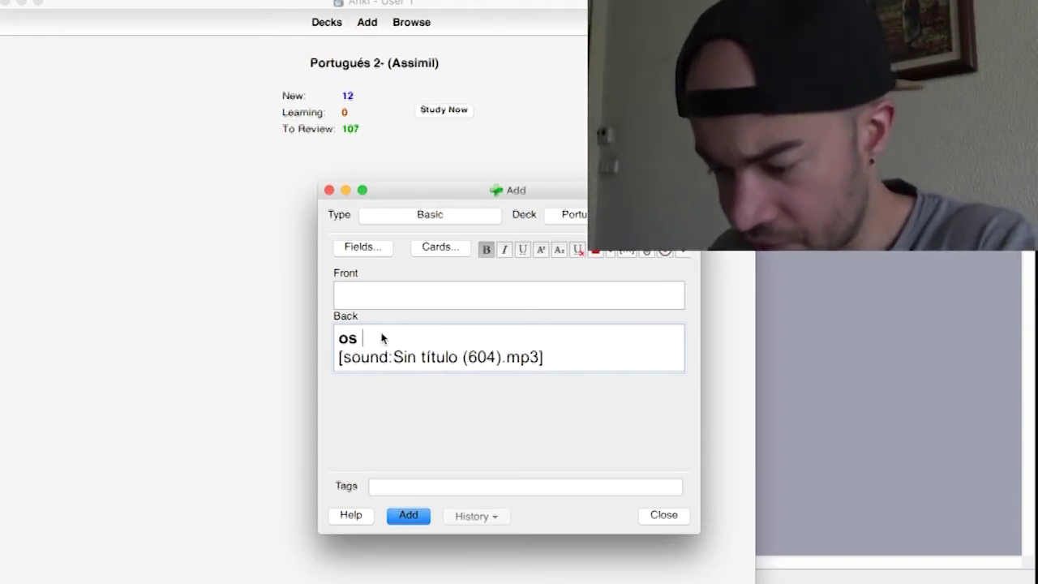
{"action": "type", "text": " vizinhos"}
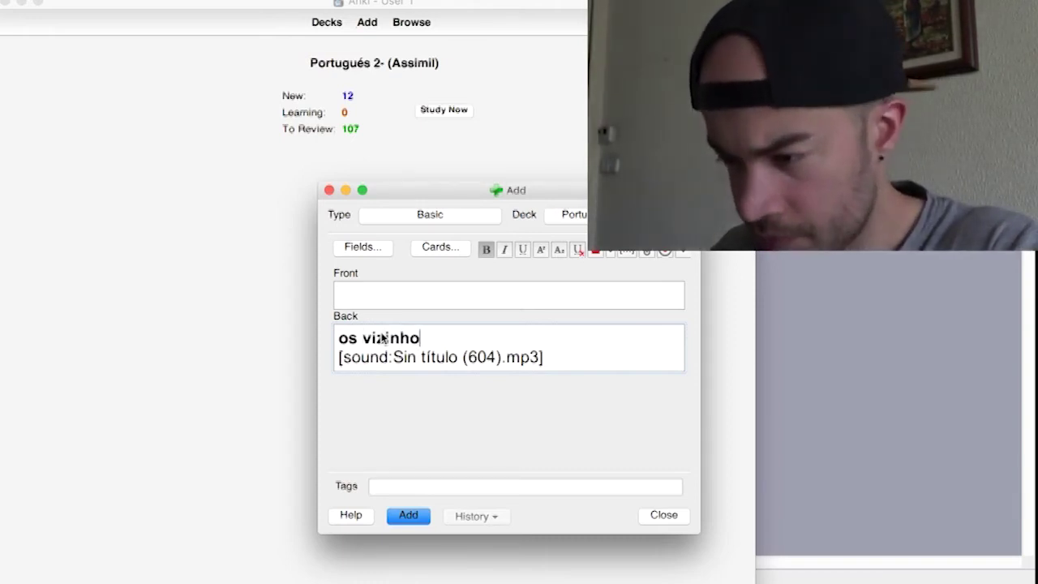
{"action": "left_click", "coordinate": [421, 300]}
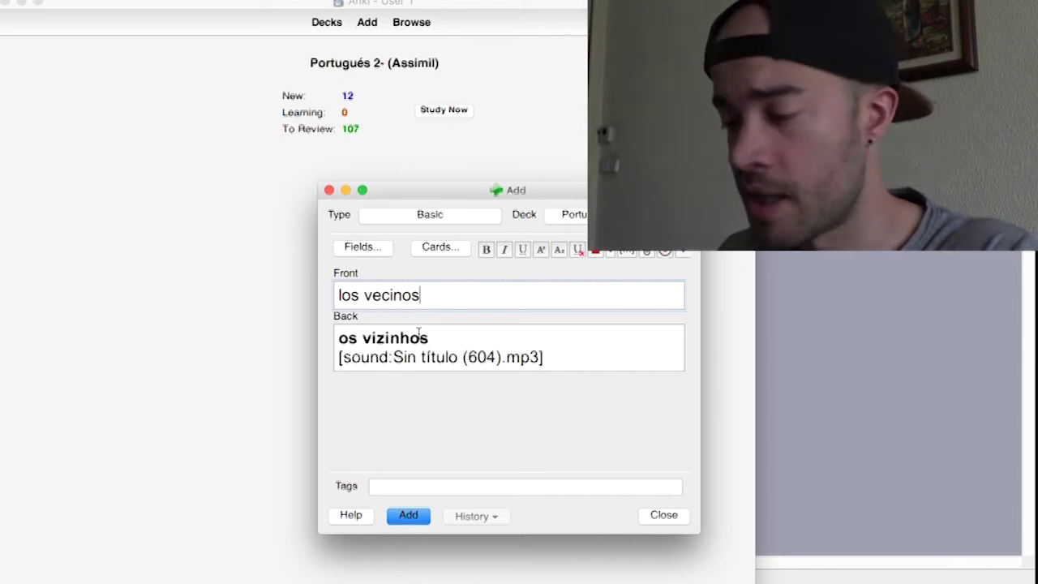
{"action": "left_click", "coordinate": [403, 516]}
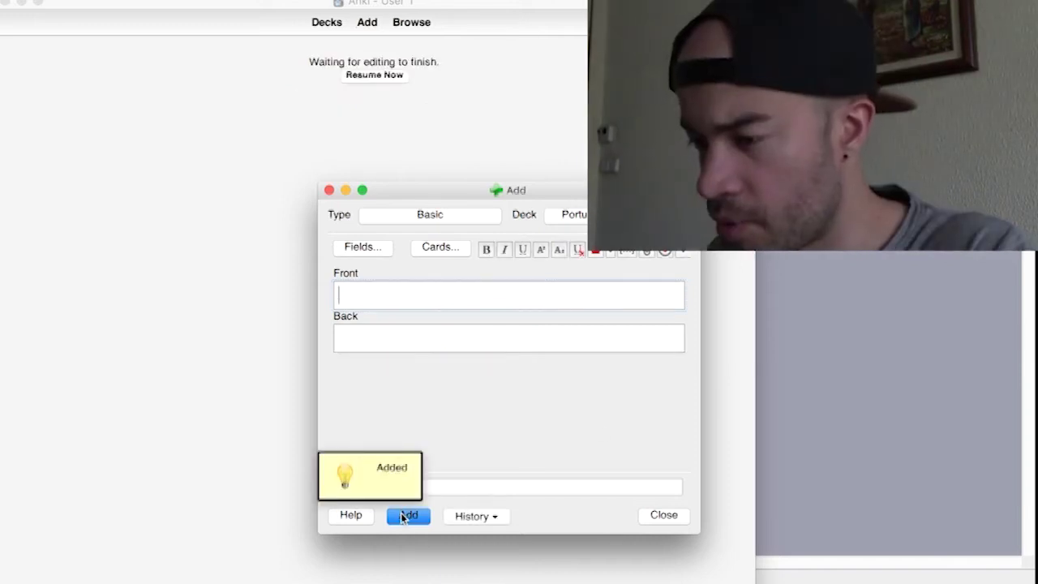
Switch back to the L017-LESSON project in Audacity and listen to the next sentence from about 6.5 seconds.
{"action": "left_click", "coordinate": [799, 378]}
{"action": "key", "text": "super+Tab"}
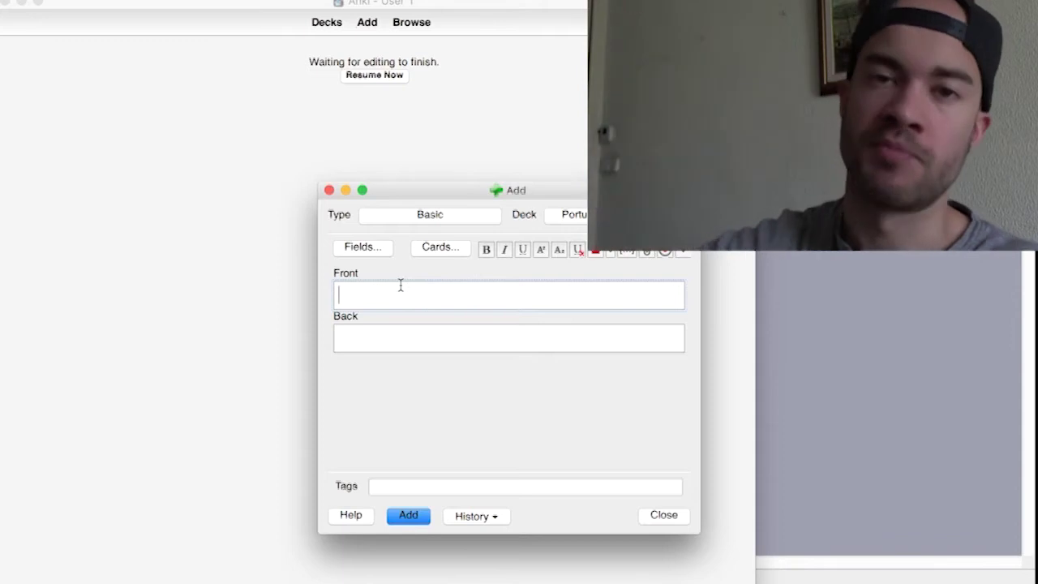
{"action": "key", "text": "super+Tab"}
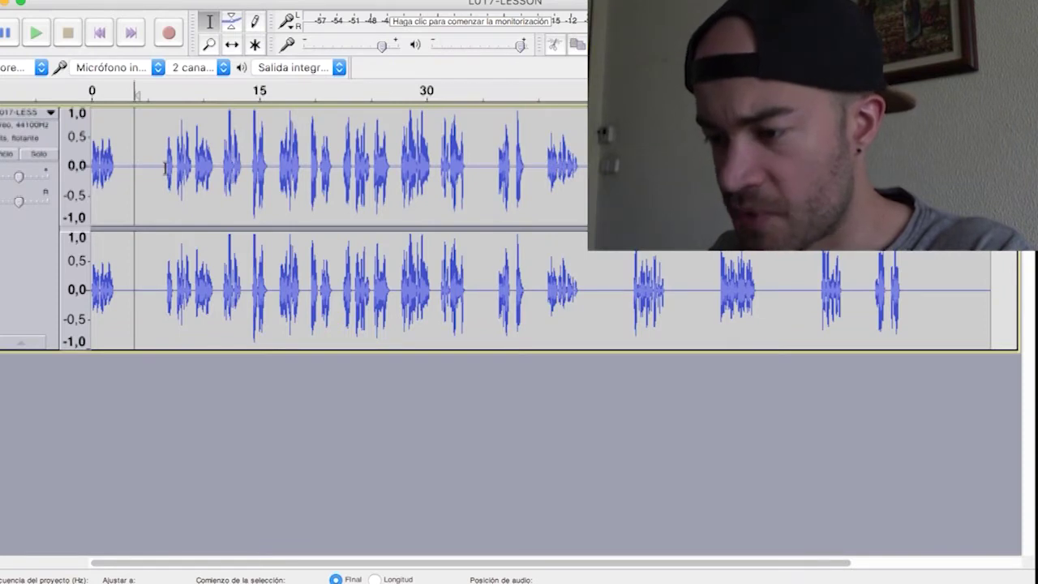
{"action": "left_click", "coordinate": [165, 168]}
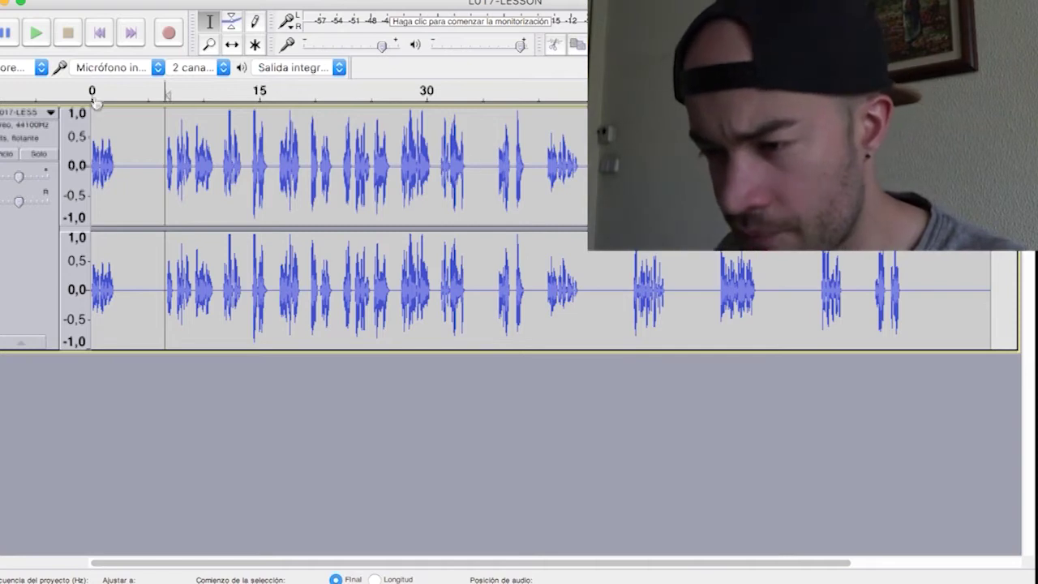
{"action": "left_click", "coordinate": [37, 39]}
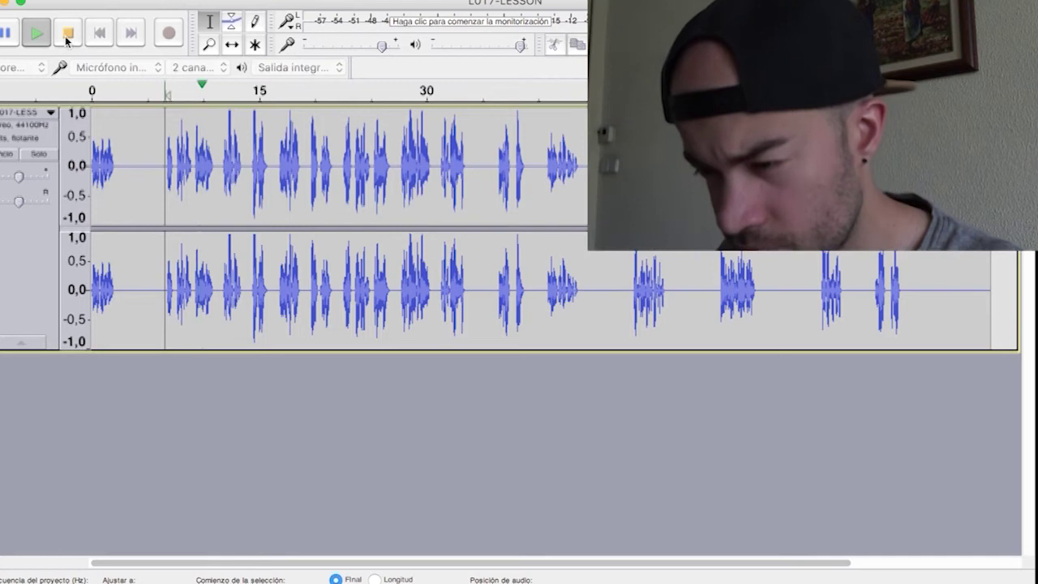
{"action": "left_click", "coordinate": [67, 39]}
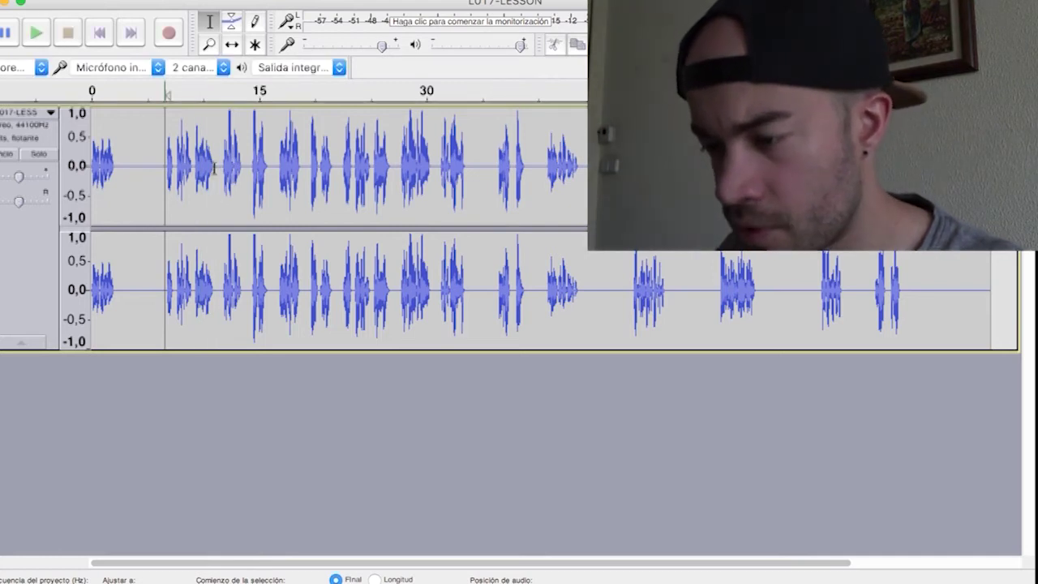
Move the sentence from about 6.5 to 11 seconds into a new project and export it as Sin título.mp3 in Escritorio, replacing the existing file.
{"action": "left_click_drag", "start_coordinate": [216, 170], "coordinate": [164, 165]}
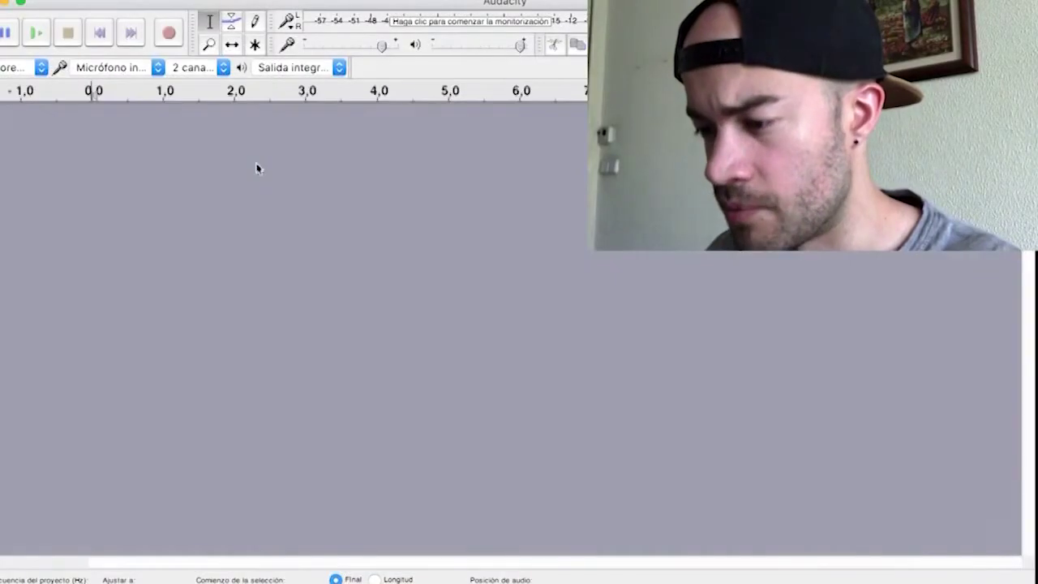
{"action": "key", "text": "super+shift+z"}
{"action": "key", "text": "super+shift+e"}
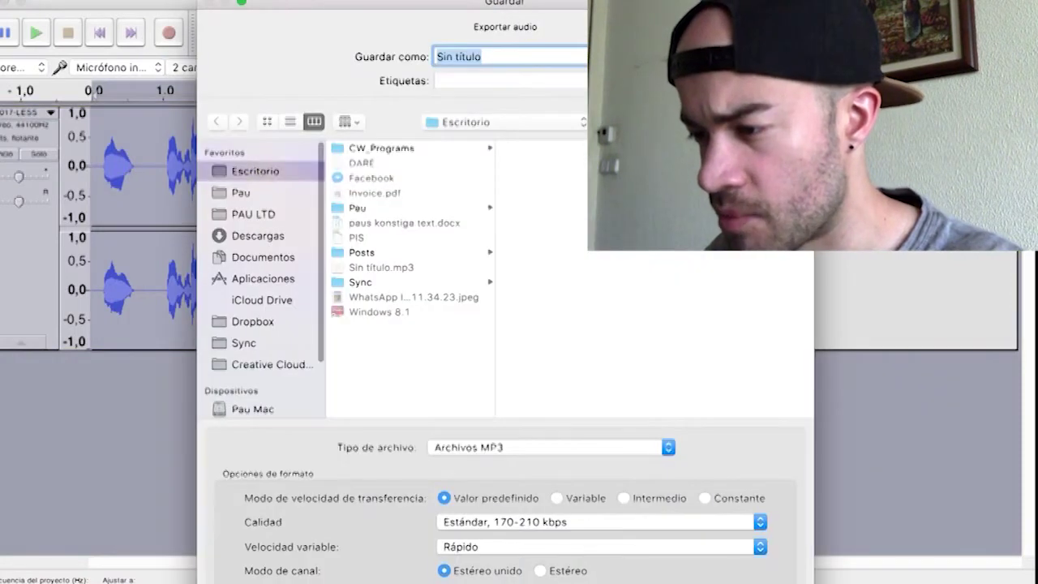
{"action": "key", "text": "Return"}
{"action": "key", "text": "Return"}
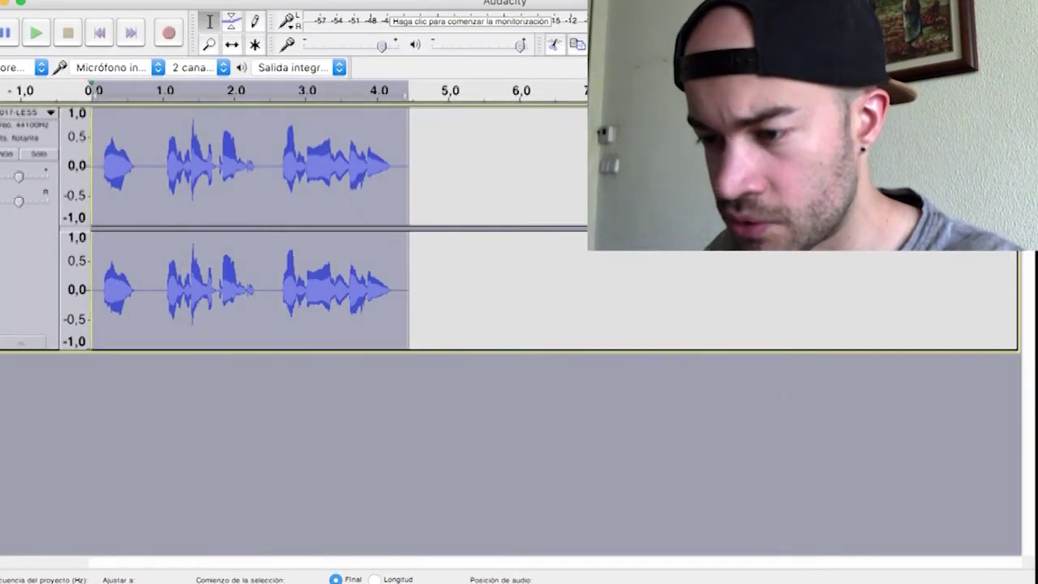
Copy the newly exported Sin título.mp3 from the desktop and paste its audio into the Back field of the blank Anki note.
{"action": "key", "text": "super+q"}
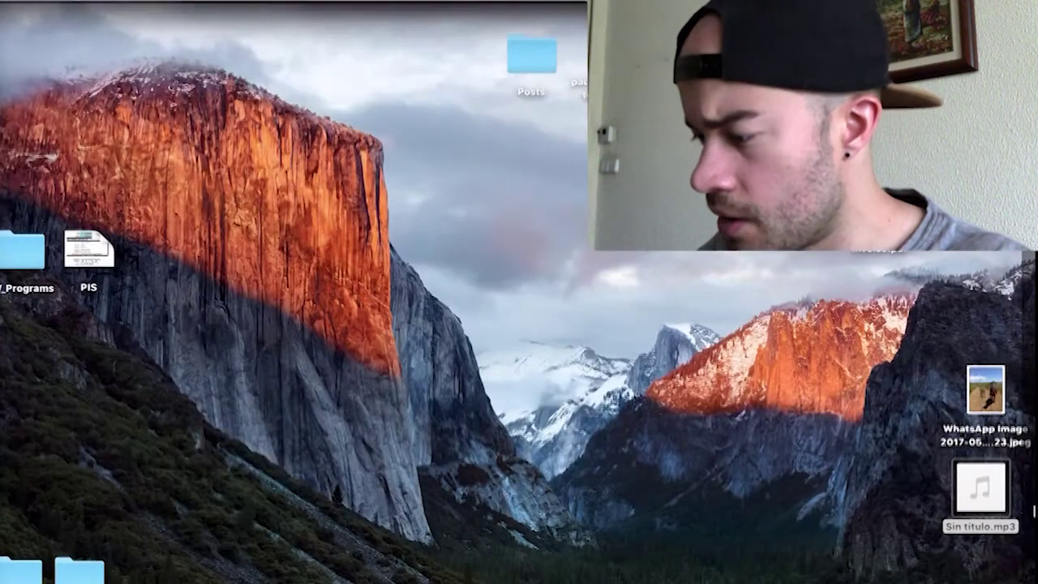
{"action": "left_click", "coordinate": [983, 527]}
{"action": "key", "text": "super+Tab"}
{"action": "key", "text": "super+Tab"}
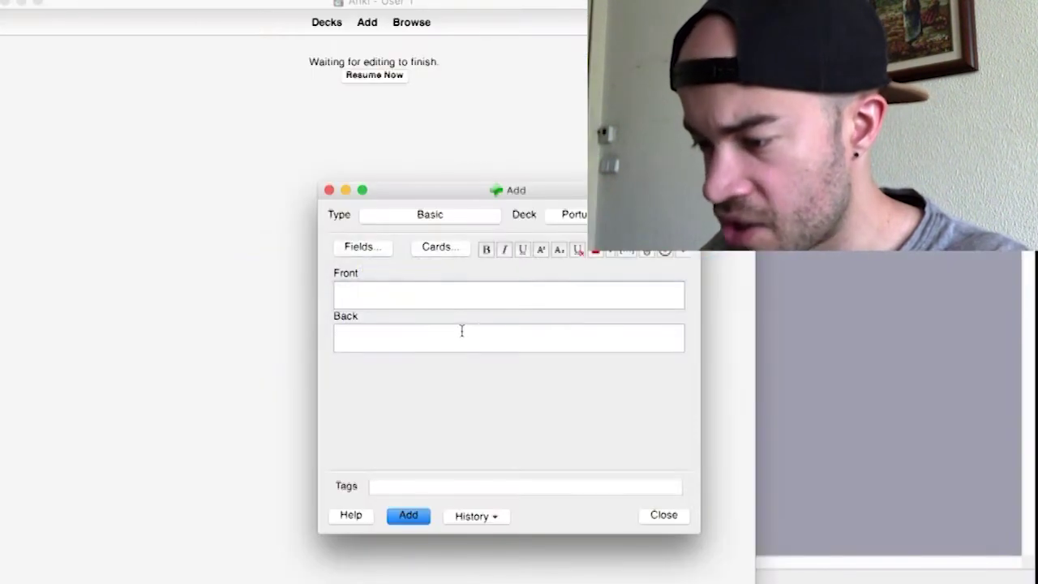
{"action": "type", "text": "[sound:Sin título (605).mp3]"}
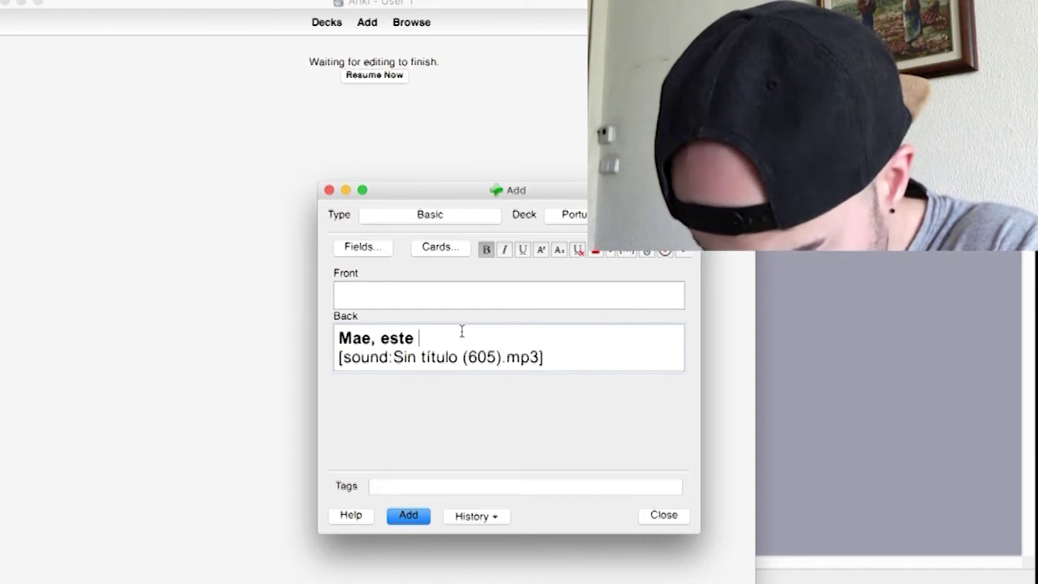
Complete the bold Portuguese sentence ending "nosso novo vizinho" on the Back, its Spanish translation ending "nuestro nuevo vecino" on the Front, and add the card.
{"action": "type", "text": "é o Ricardo"}
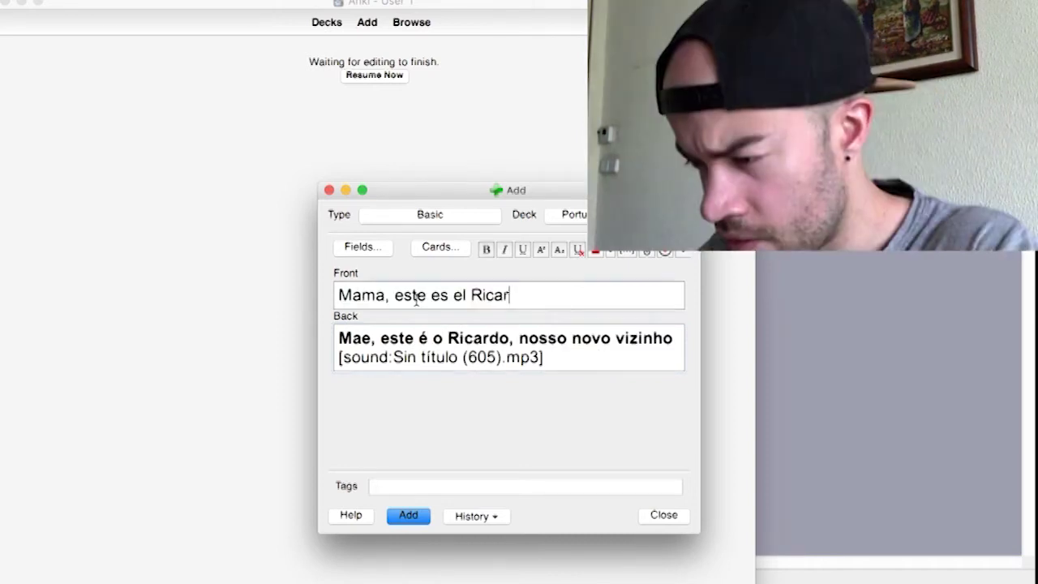
{"action": "type", "text": "o, nues"}
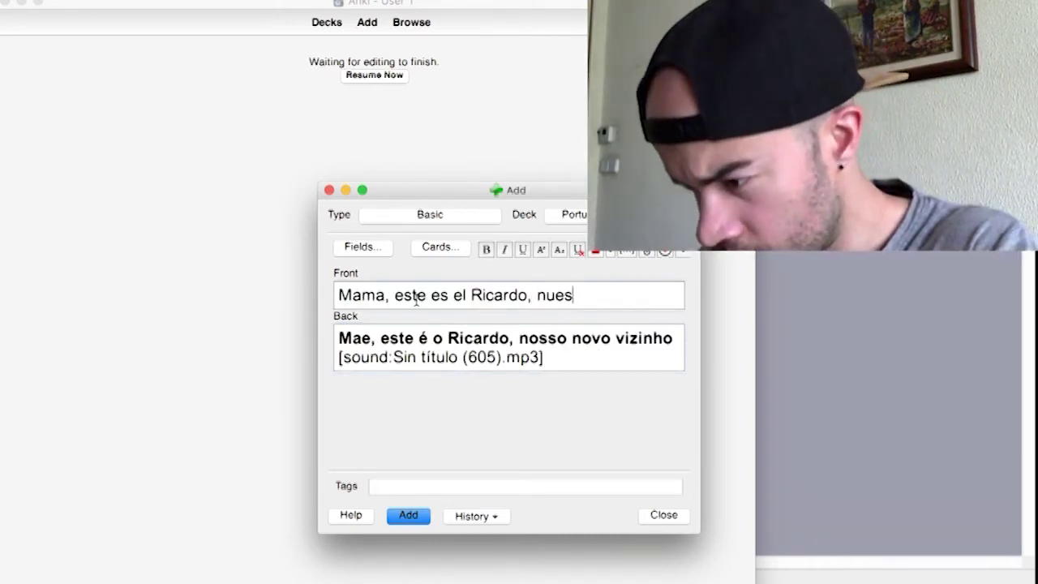
{"action": "type", "text": "tro nuevo vecino"}
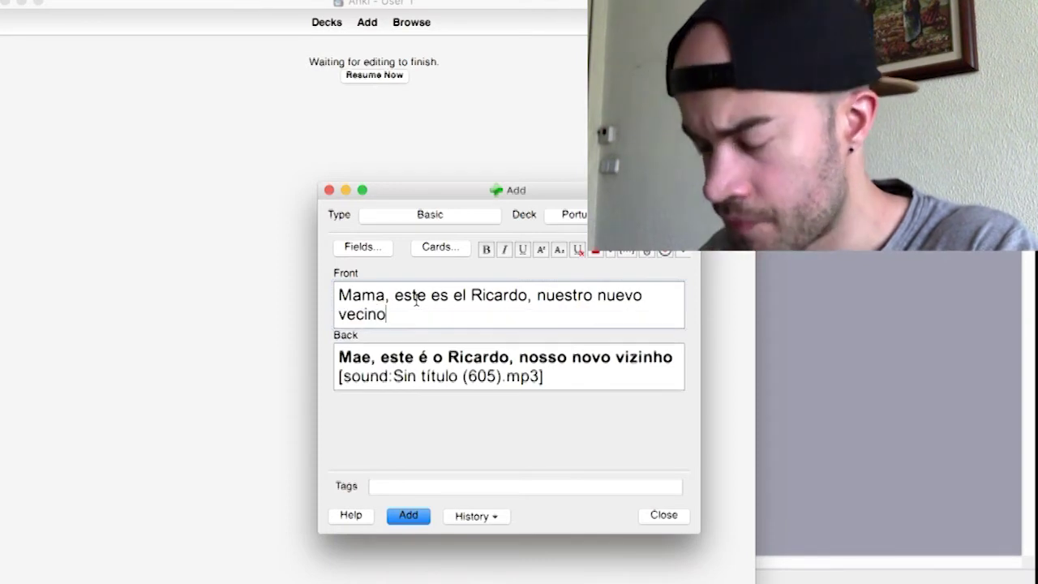
{"action": "left_click", "coordinate": [410, 515]}
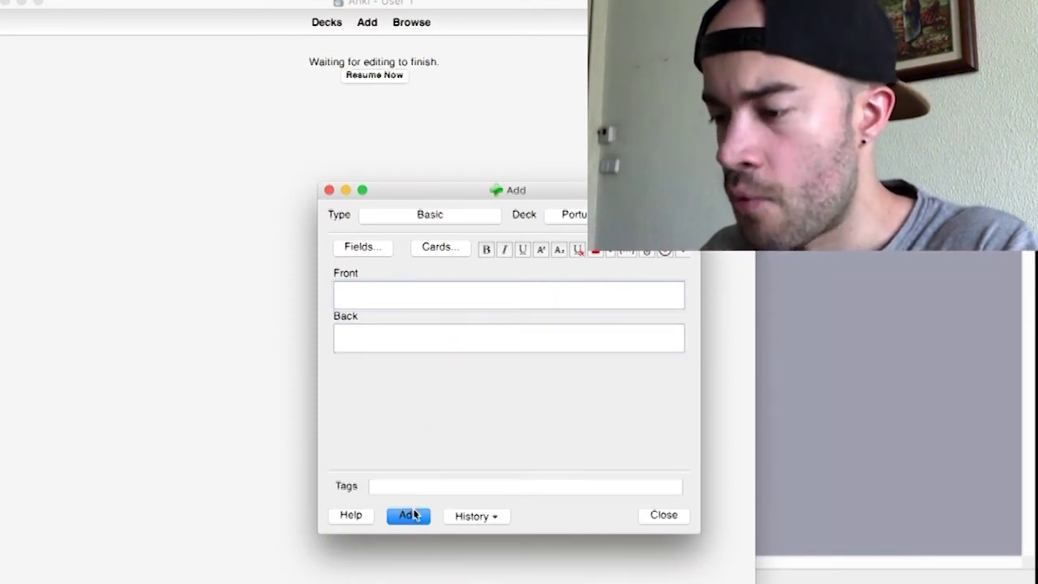
Close the note entry window, start studying the Portugués 2- (Assimil) deck, and reveal the answer to its first card.
{"action": "left_click", "coordinate": [329, 192]}
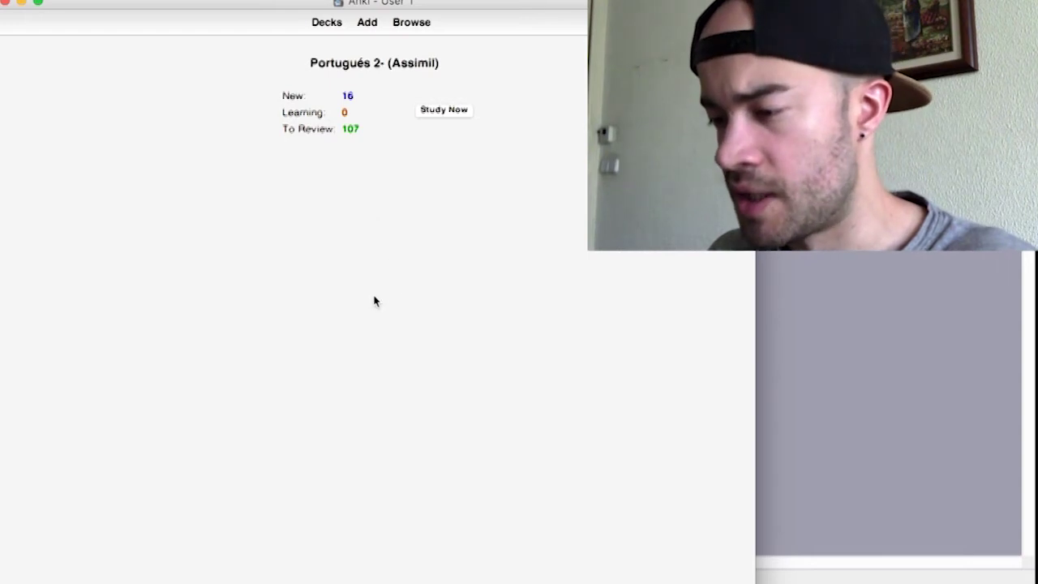
{"action": "left_click", "coordinate": [442, 111]}
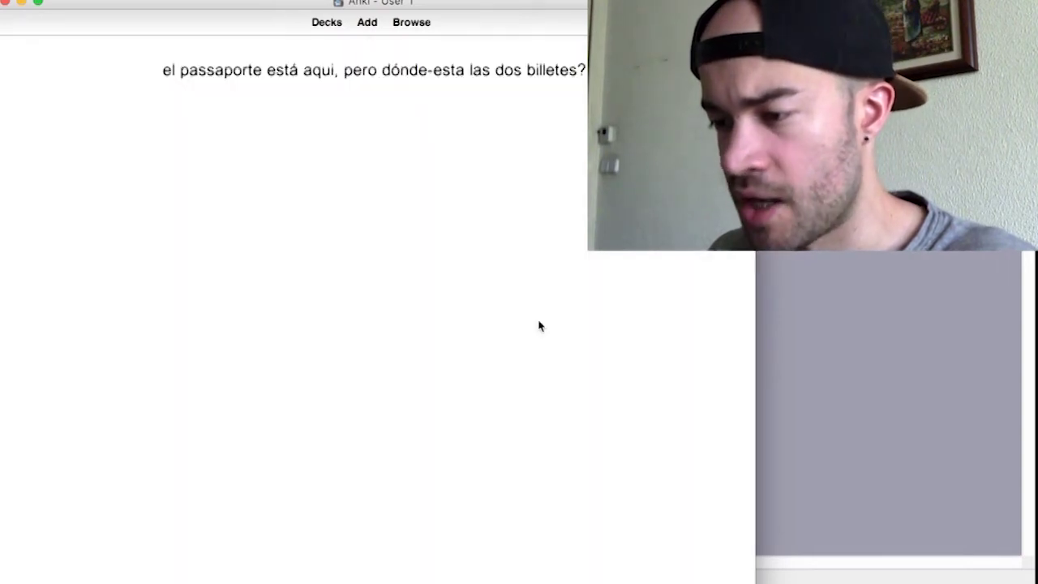
{"action": "left_click_drag", "start_coordinate": [382, 70], "coordinate": [458, 68]}
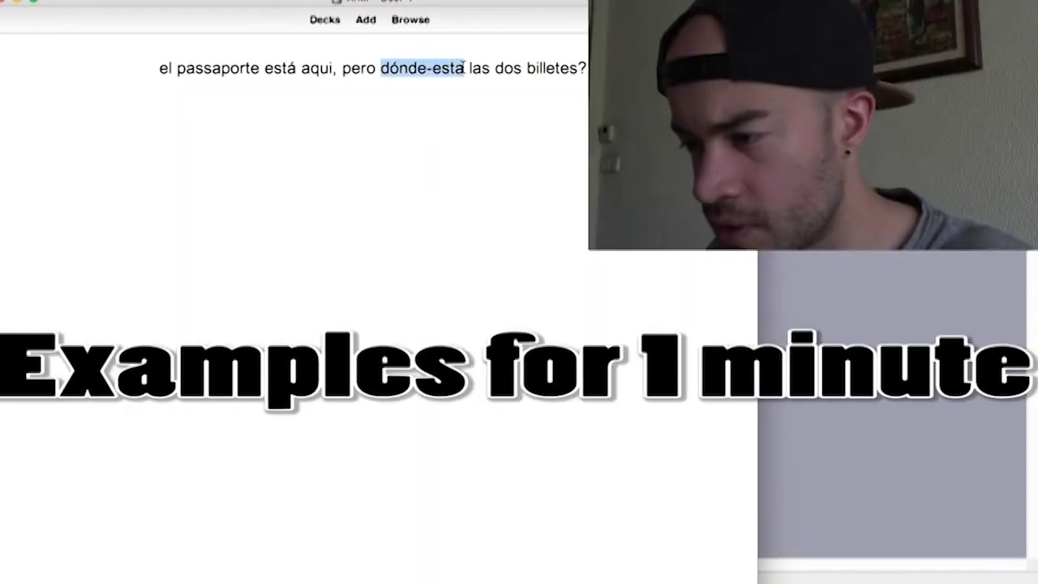
{"action": "left_click", "coordinate": [463, 69]}
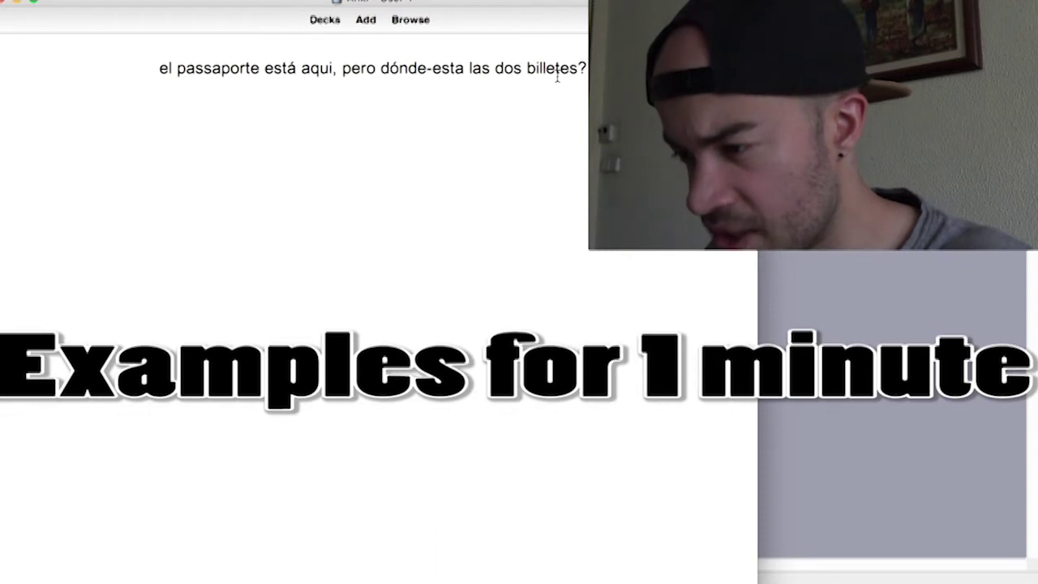
{"action": "left_click_drag", "start_coordinate": [381, 69], "coordinate": [468, 58]}
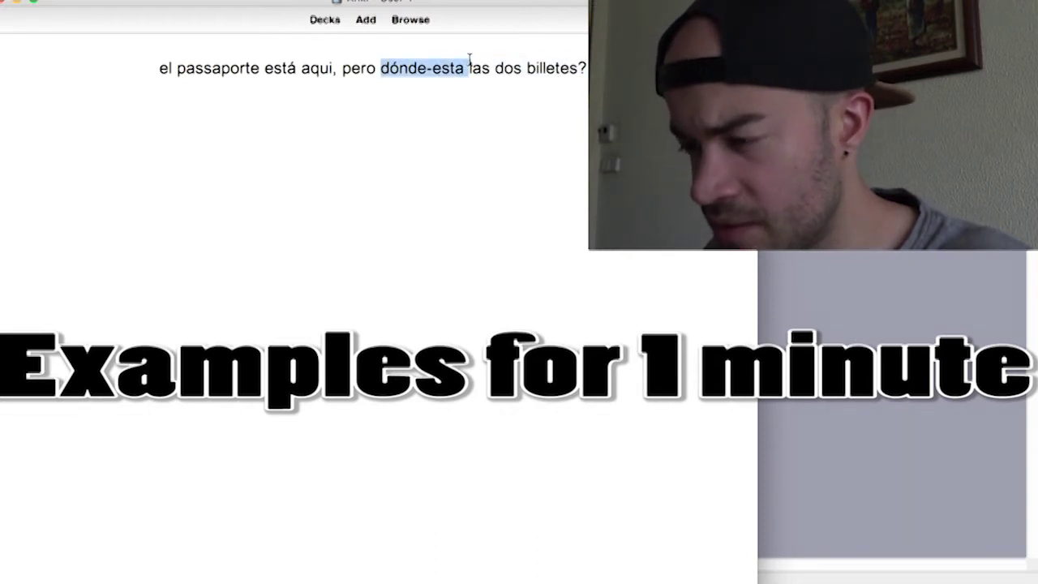
{"action": "left_click", "coordinate": [462, 134]}
{"action": "key", "text": "space"}
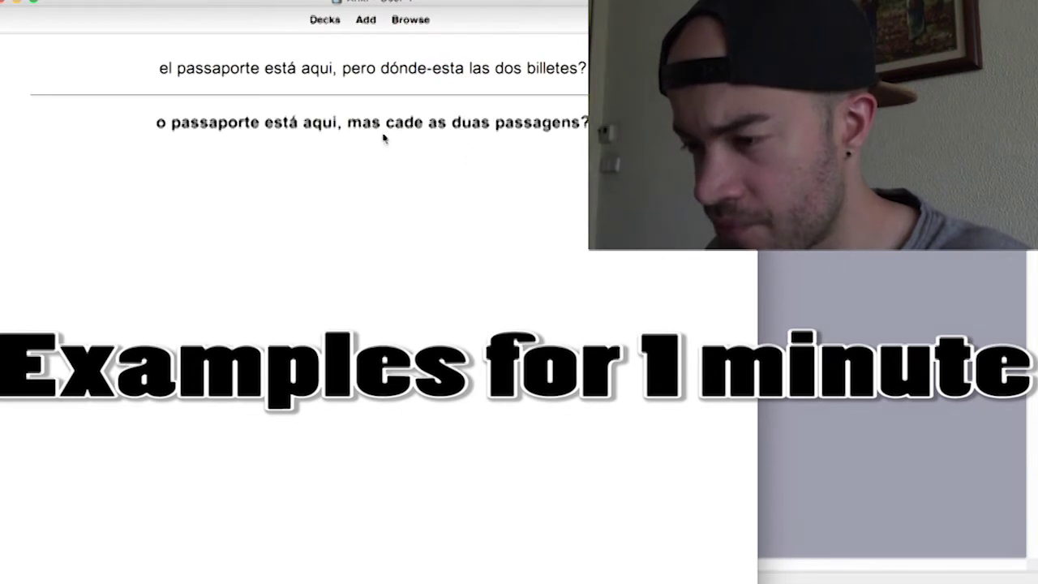
{"action": "key", "text": "XF86AudioRaiseVolume"}
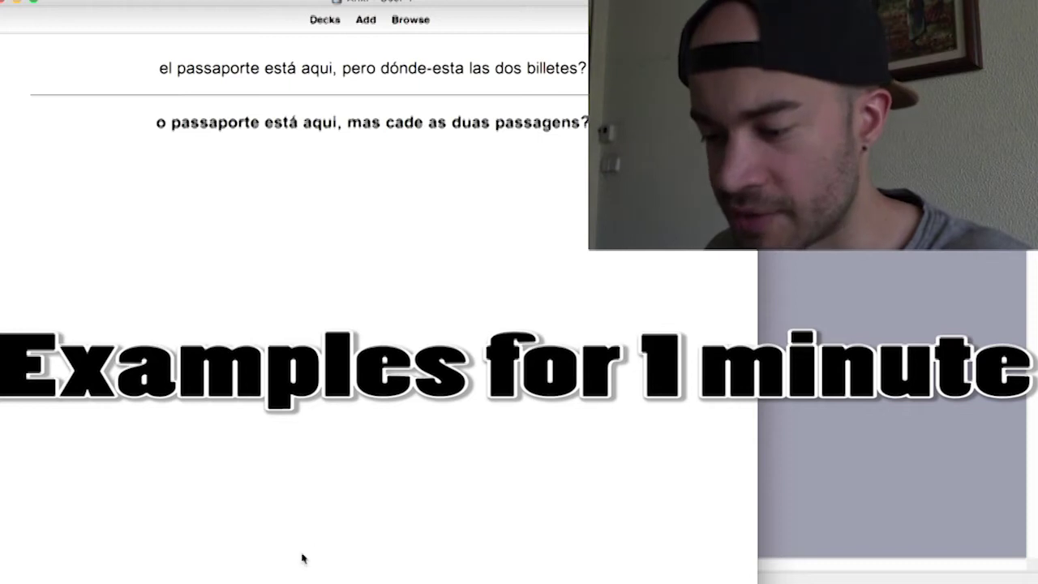
Rate the passport card with the default rating, and review the cards "A passagem está na minha mala?" and "Por favor, queremos comprar uma mala".
{"action": "key", "text": "space"}
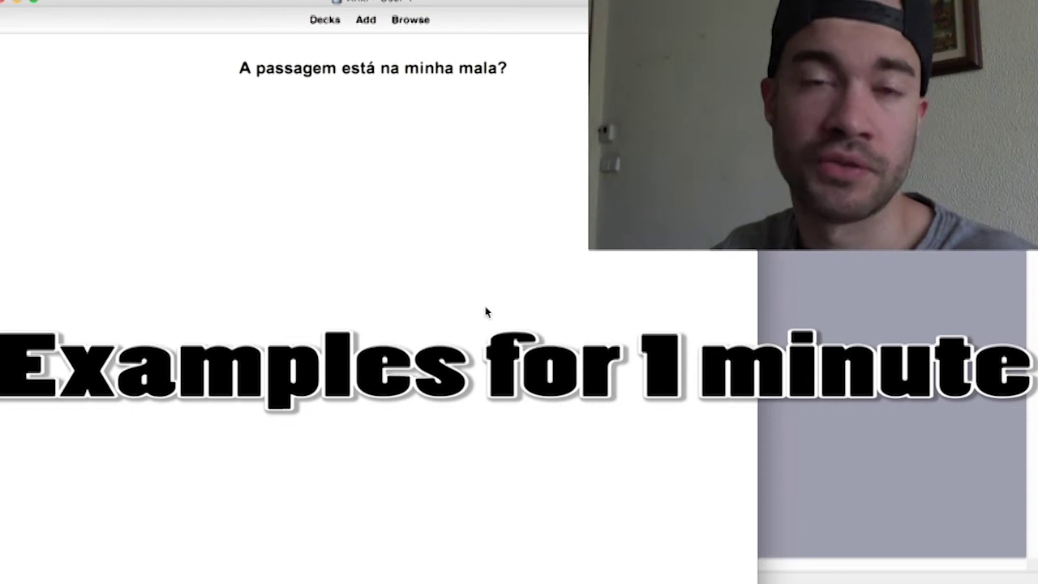
{"action": "key", "text": "space"}
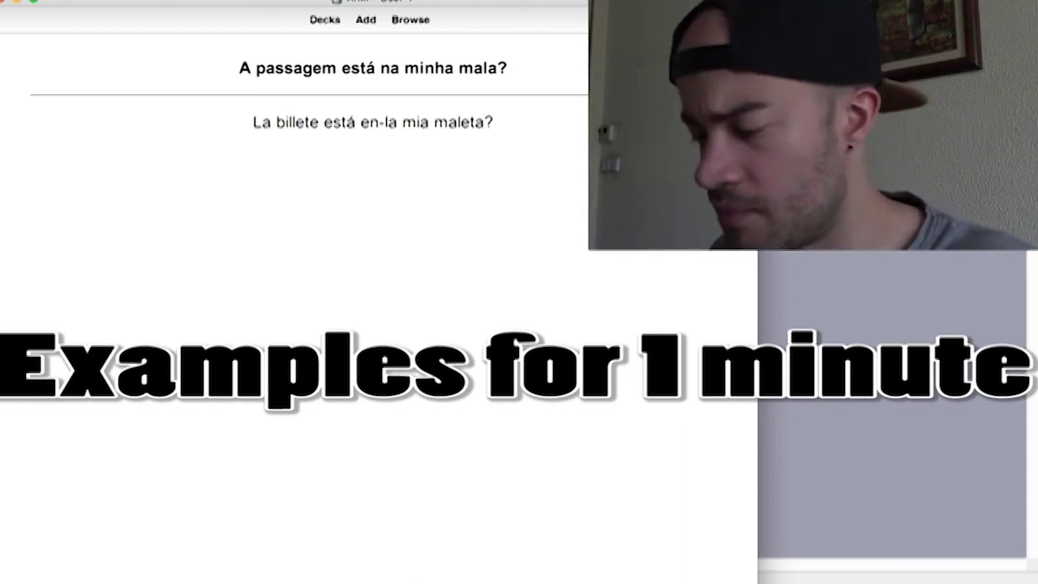
{"action": "key", "text": "space"}
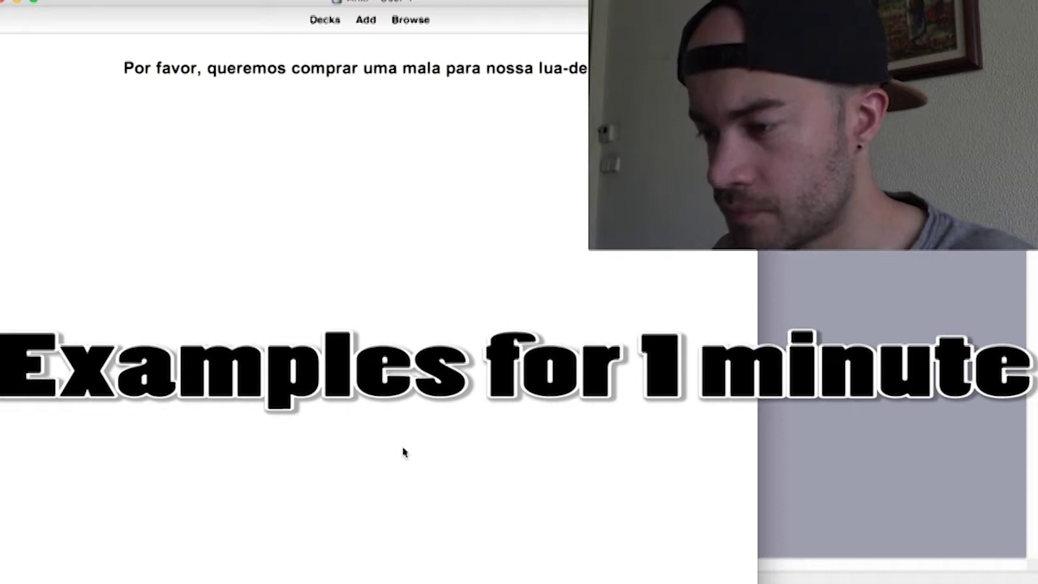
{"action": "key", "text": "space"}
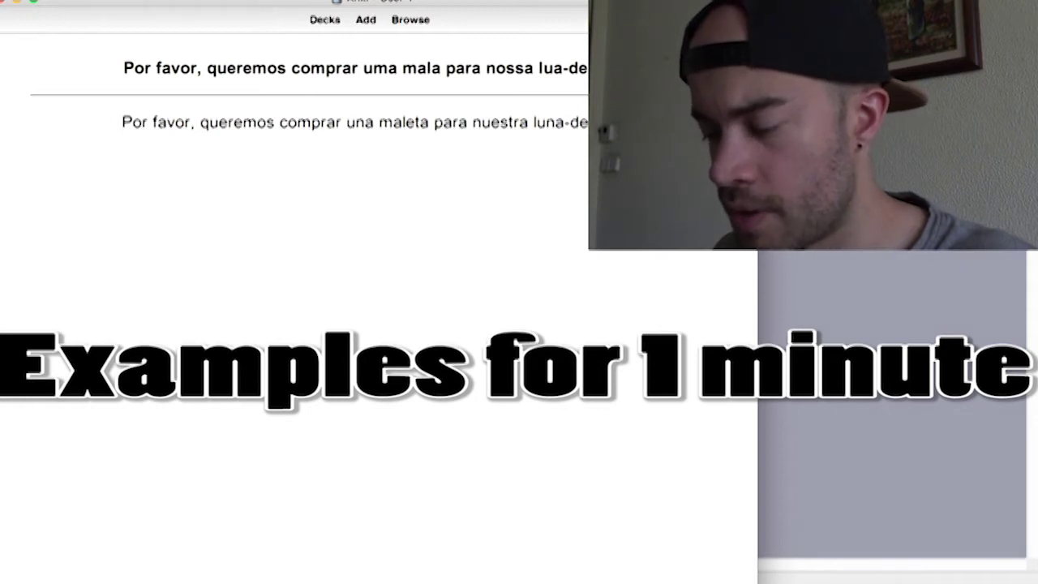
{"action": "key", "text": "space"}
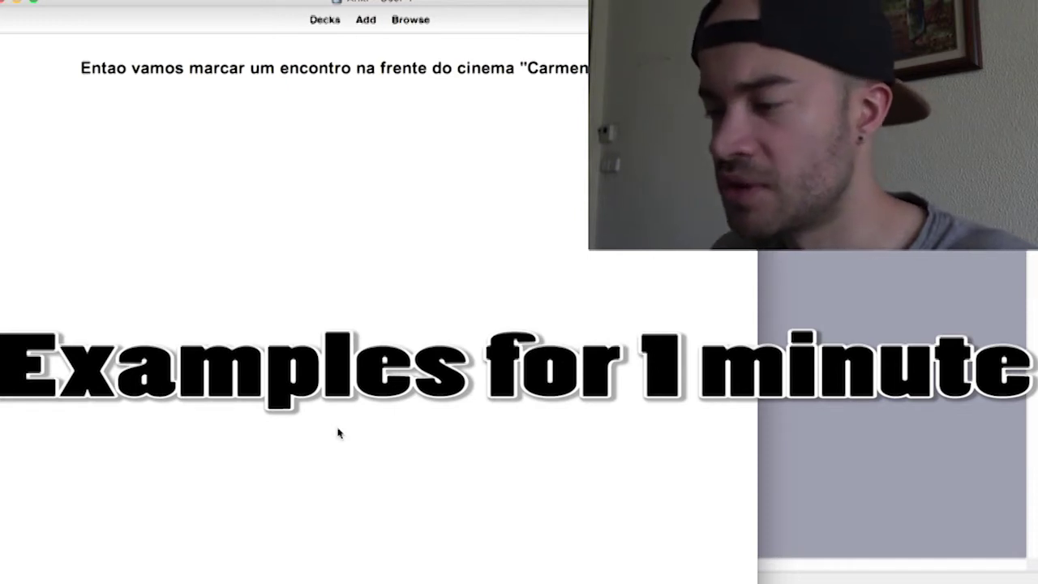
Raise the volume and continue the review through "Entao vamos marcar um encontro", "si. tu puedes sentar aqui" and "Hoy a-la tarde ella tiene un encuentro".
{"action": "key", "text": "XF86AudioRaiseVolume"}
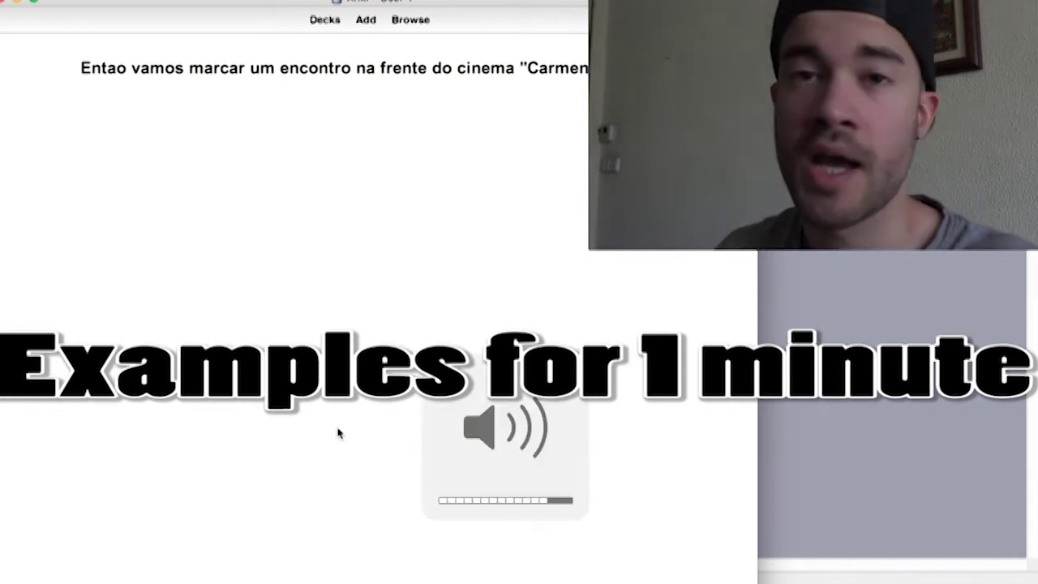
{"action": "key", "text": "space"}
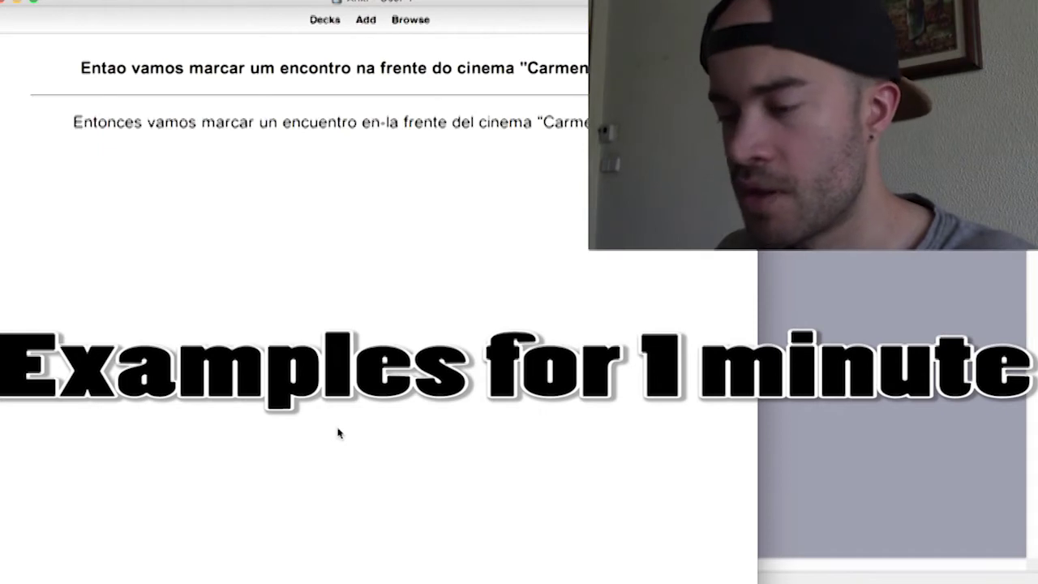
{"action": "key", "text": "space"}
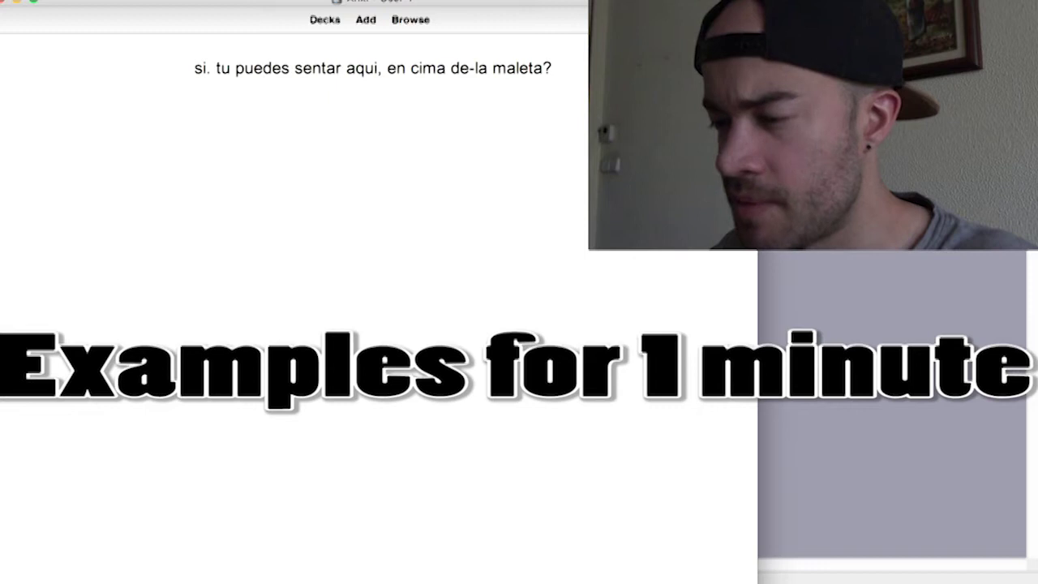
{"action": "key", "text": "space"}
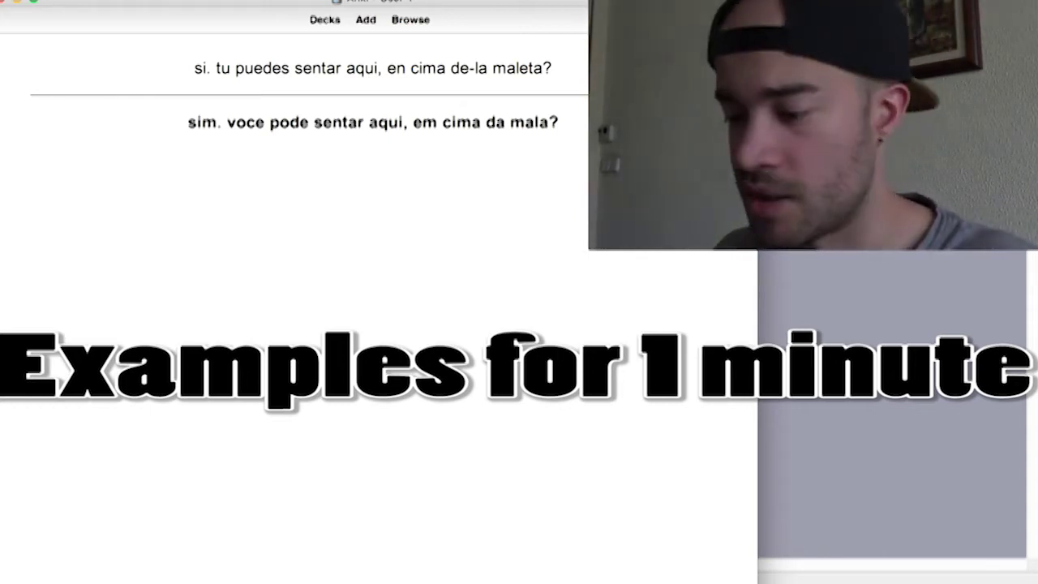
{"action": "key", "text": "space"}
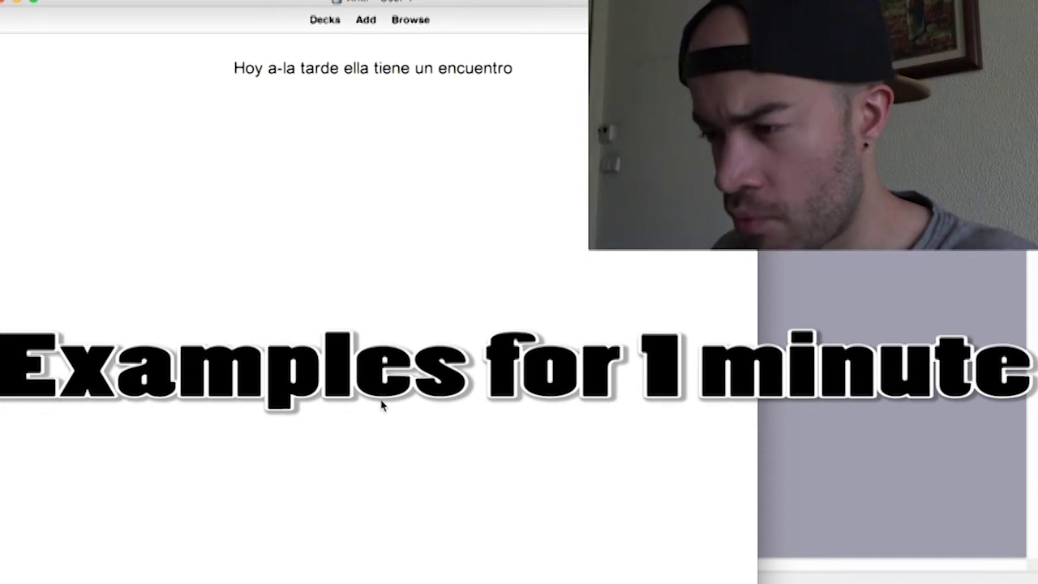
{"action": "key", "text": "space"}
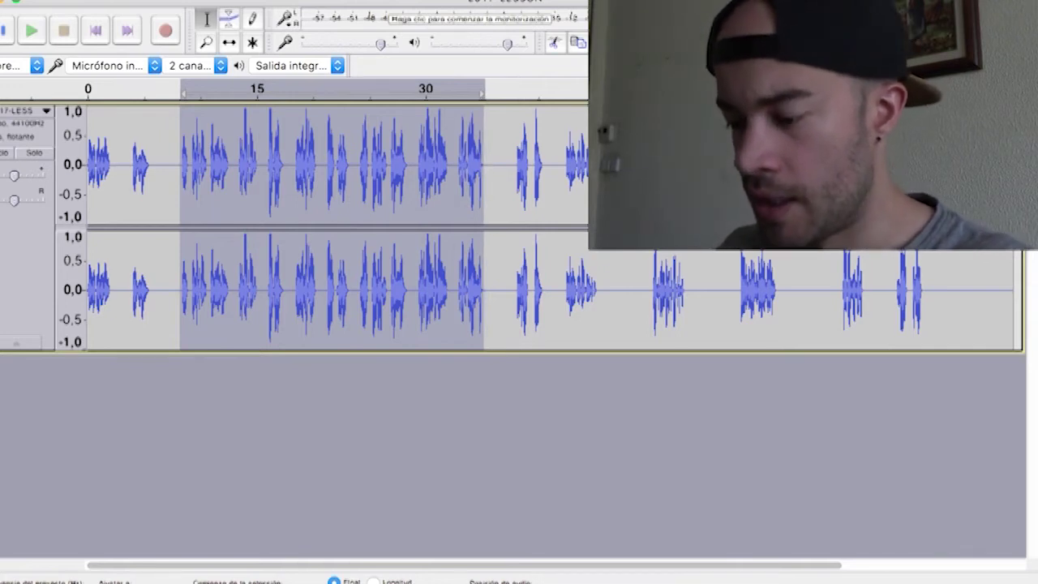
Move the selected dialogue from about 8 to 35 seconds into a new Audacity project and export it to the desktop as Lesson17.mp3.
{"action": "key", "text": "Delete"}
{"action": "key", "text": "ctrl+2"}
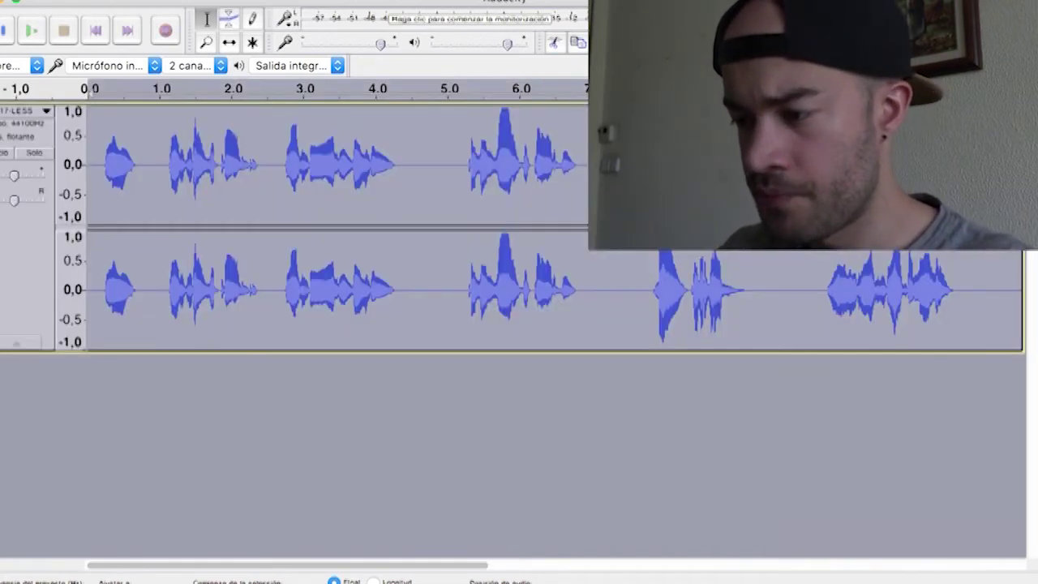
{"action": "key", "text": "super+shift+e"}
{"action": "type", "text": "Lesson1"}
{"action": "type", "text": ".5"}
{"action": "key", "text": "Return"}
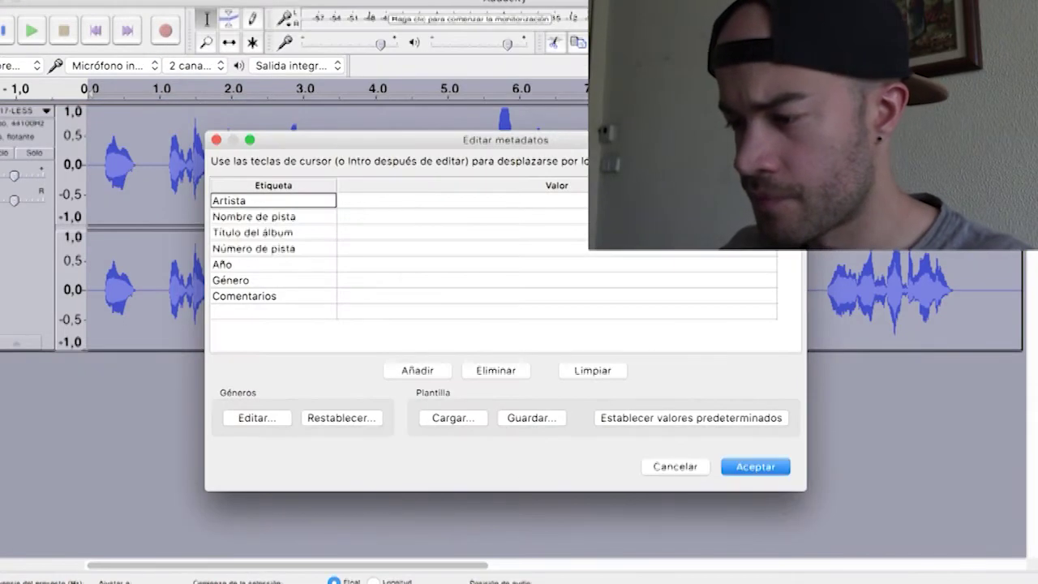
{"action": "key", "text": "Return"}
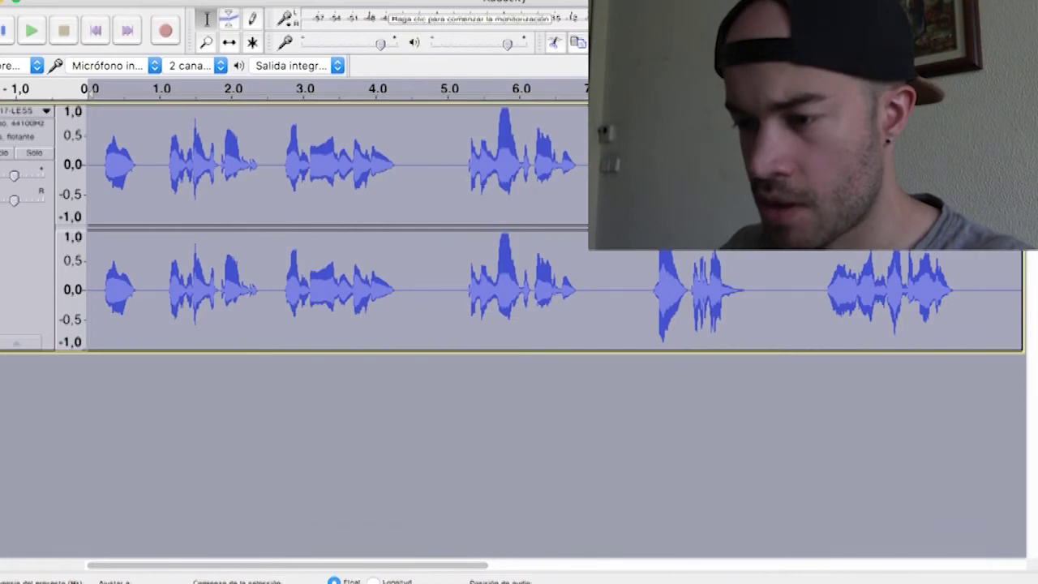
Restore the removed dialogue in the L017-LESSON project and copy Lesson17.mp3 from the desktop.
{"action": "key", "text": "ctrl+f"}
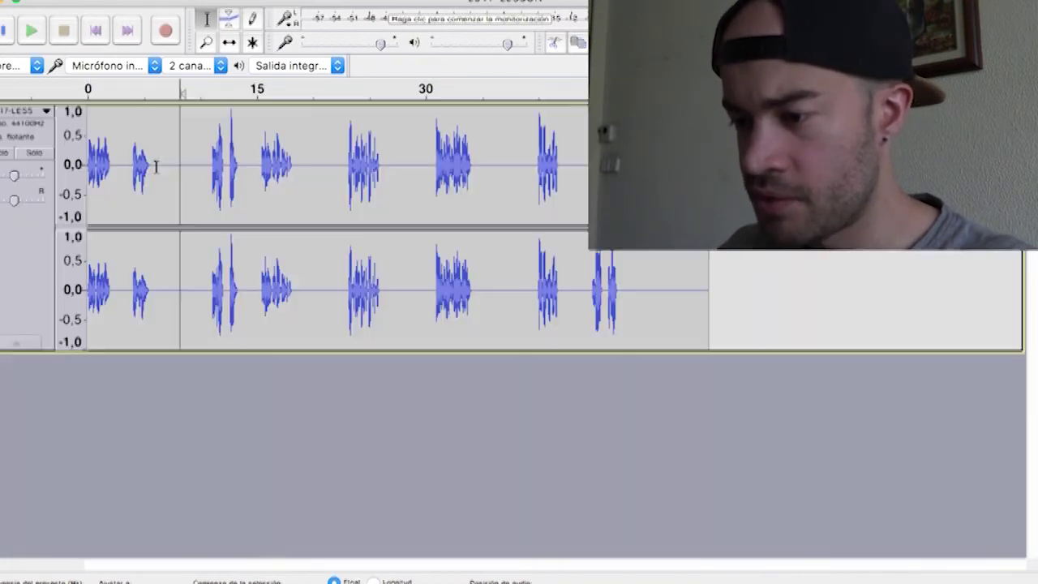
{"action": "left_click_drag", "start_coordinate": [180, 163], "coordinate": [485, 163]}
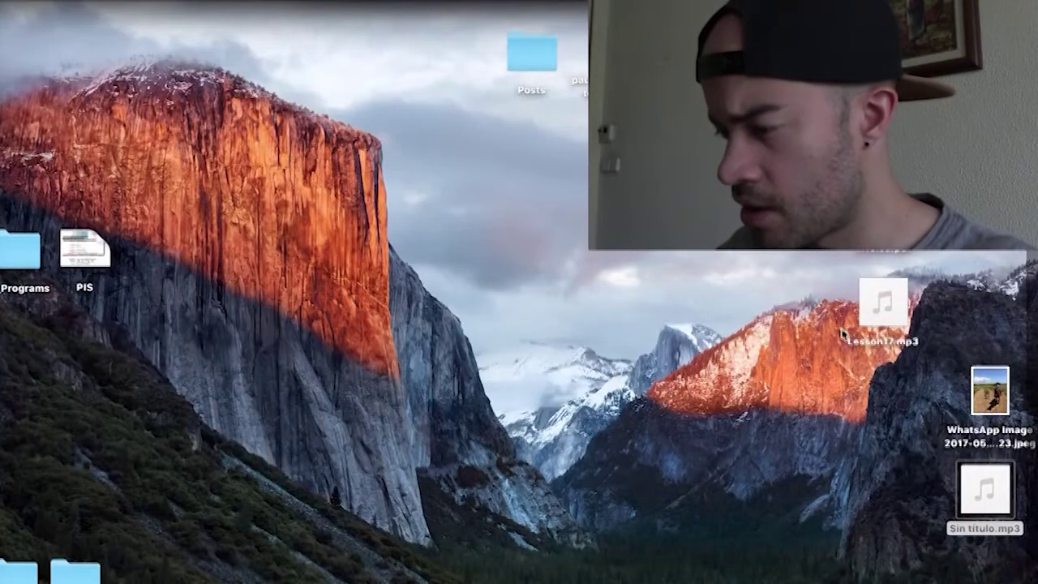
{"action": "left_click", "coordinate": [856, 341]}
Switch to Anki, open the Portugués 3- (Assimil-Lesson-Review) deck and start a new note in it.
{"action": "key", "text": "super+Tab"}
{"action": "key", "text": "super+Tab"}
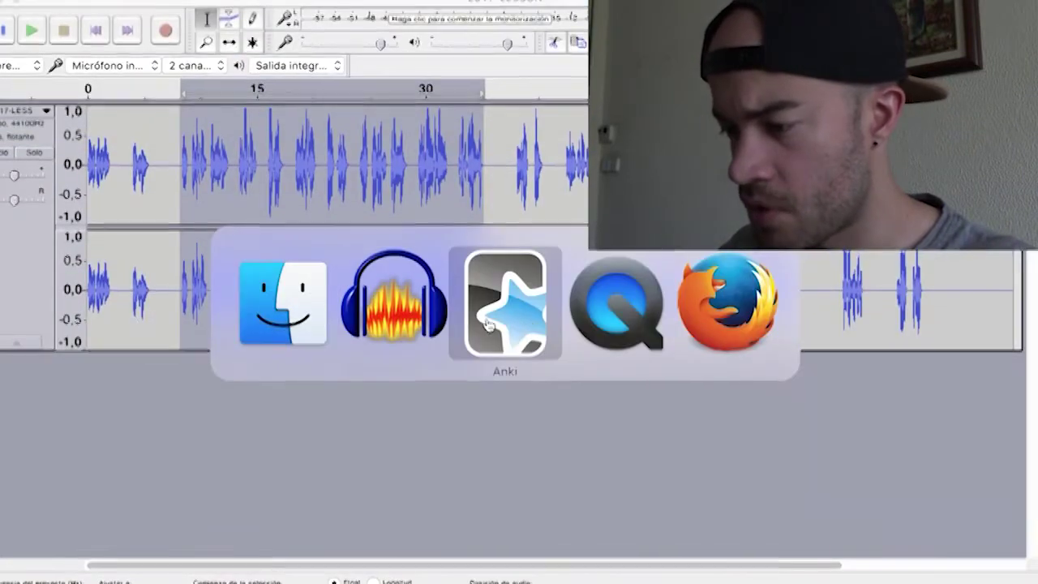
{"action": "left_click", "coordinate": [323, 23]}
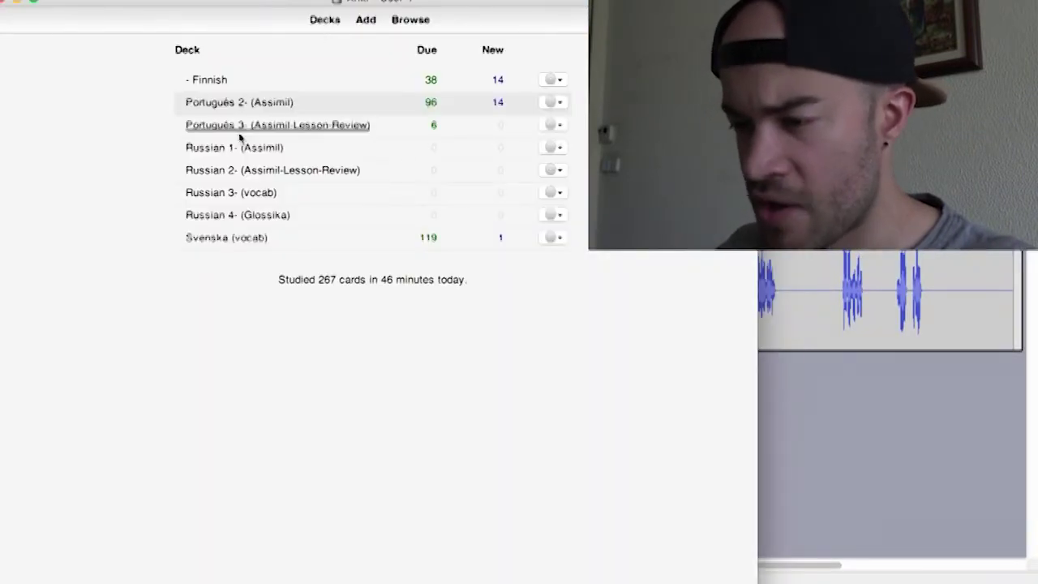
{"action": "left_click", "coordinate": [299, 130]}
{"action": "left_click", "coordinate": [366, 20]}
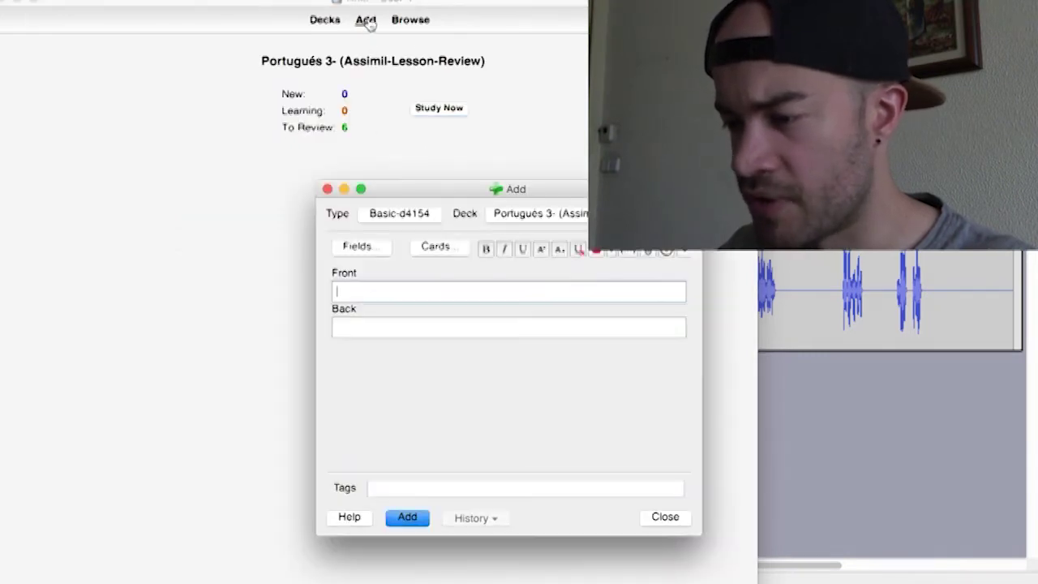
Paste the Lesson17.mp3 audio into the Back field, enter the lesson title on the Front, add the card and close the note window.
{"action": "left_click", "coordinate": [365, 320]}
{"action": "type", "text": "[sound:Lesson17.mp3]"}
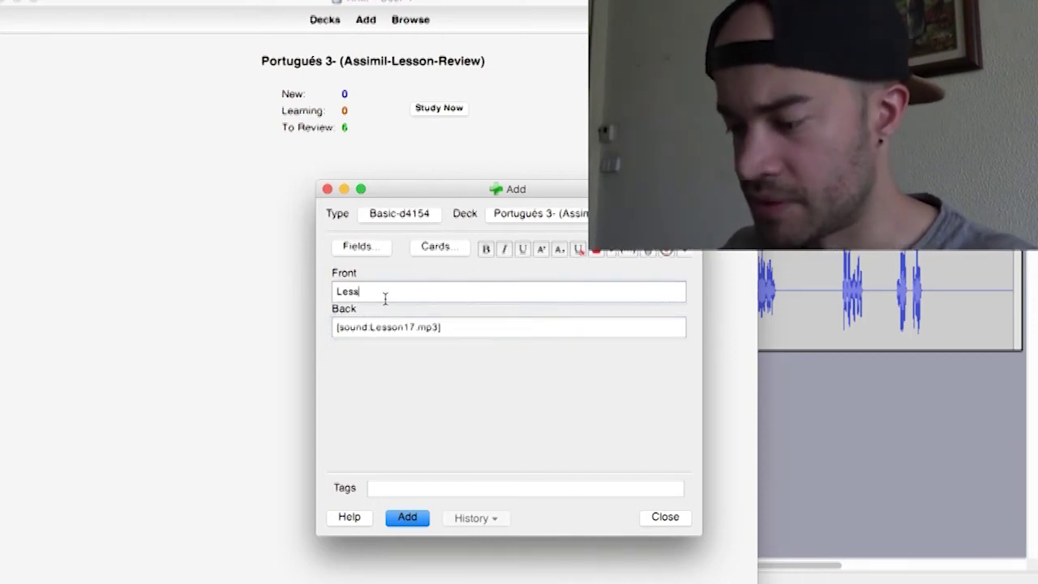
{"action": "left_click", "coordinate": [409, 519]}
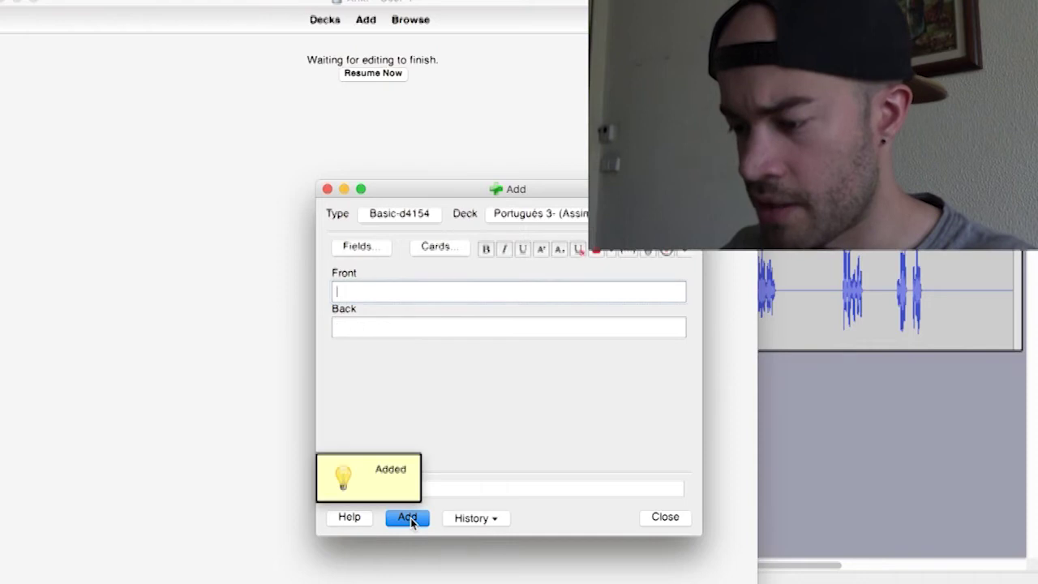
{"action": "left_click", "coordinate": [327, 190]}
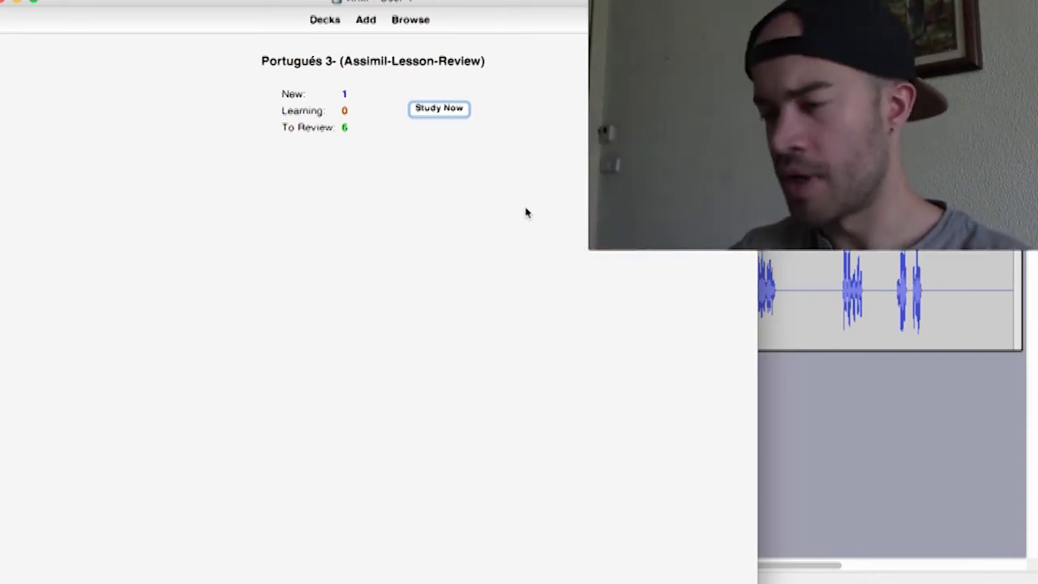
Start studying the Portugués 3- (Assimil-Lesson-Review) deck.
{"action": "left_click_drag", "start_coordinate": [349, 134], "coordinate": [336, 103]}
{"action": "left_click", "coordinate": [350, 115]}
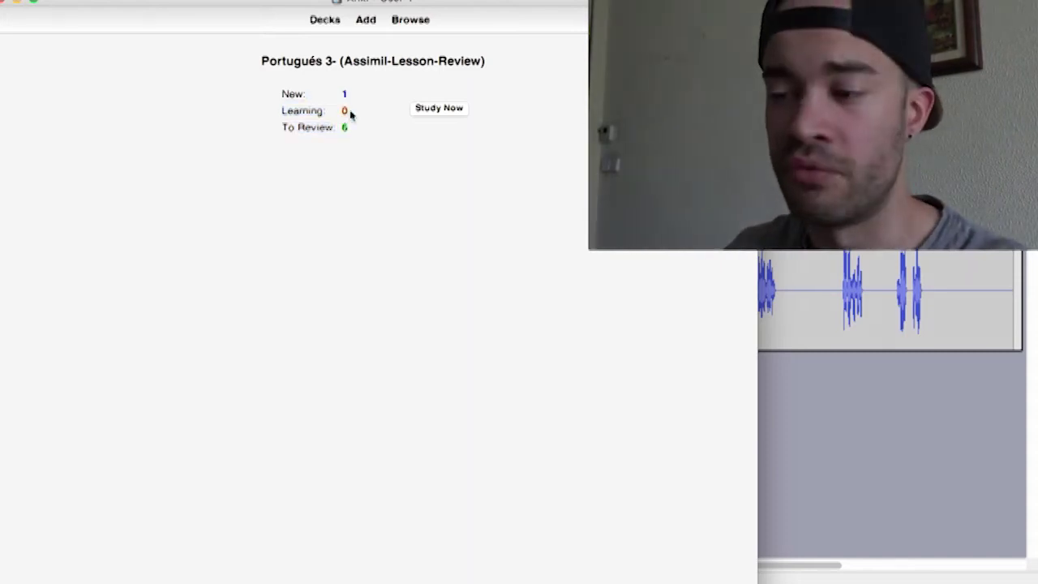
{"action": "left_click", "coordinate": [439, 107]}
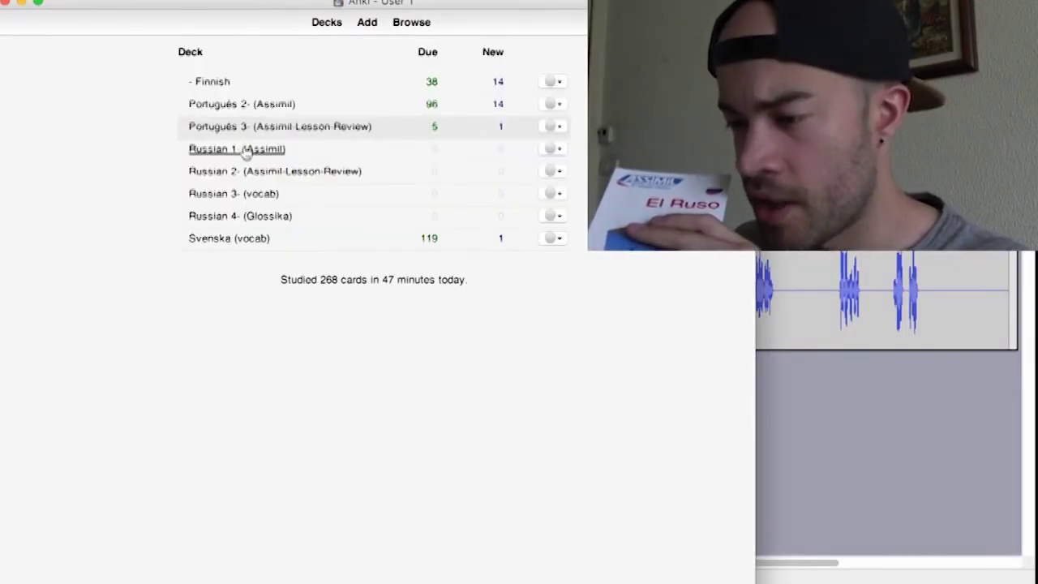
Open the Russian 3- (vocab) deck and browse its cards, examining the image fronts and audio backs of several notes.
{"action": "left_click", "coordinate": [258, 195]}
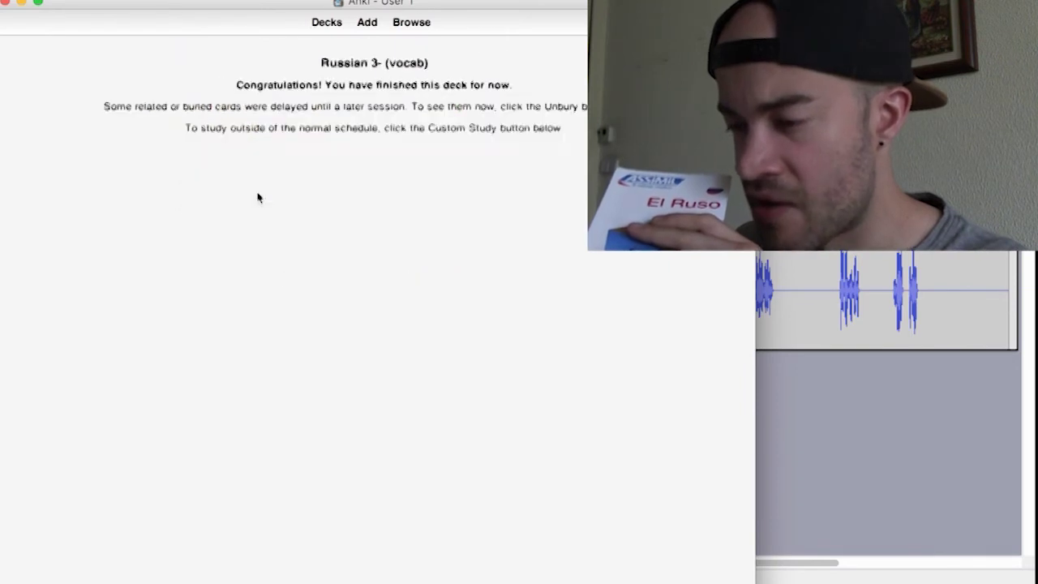
{"action": "left_click", "coordinate": [411, 23]}
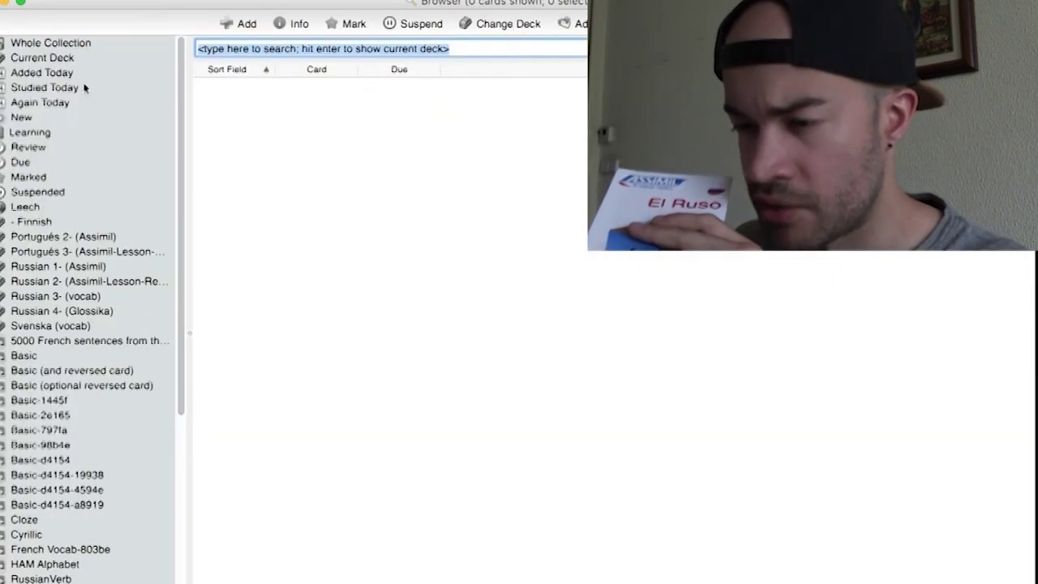
{"action": "left_click", "coordinate": [42, 59]}
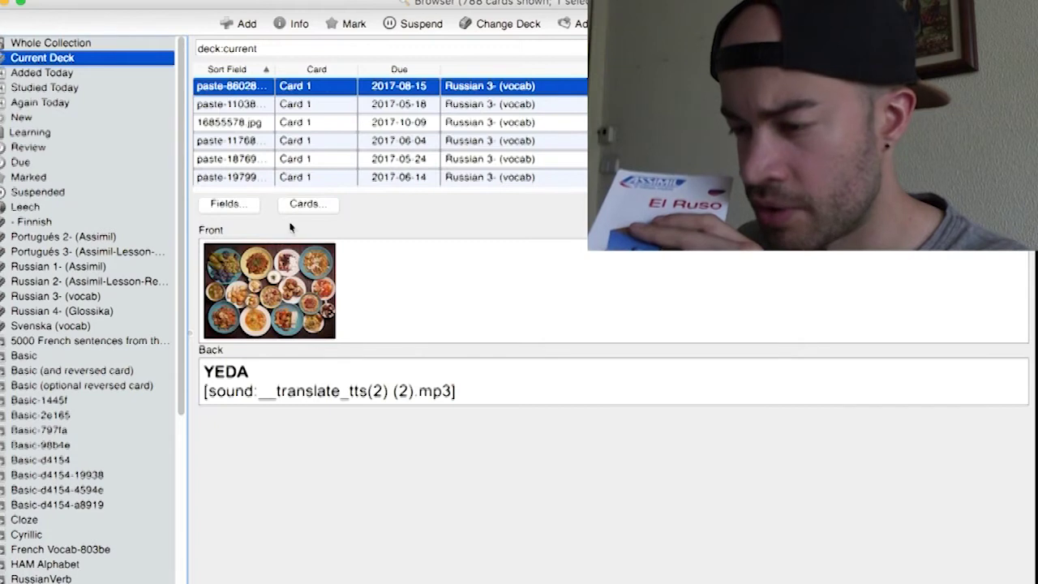
{"action": "left_click", "coordinate": [262, 144]}
{"action": "left_click", "coordinate": [242, 158]}
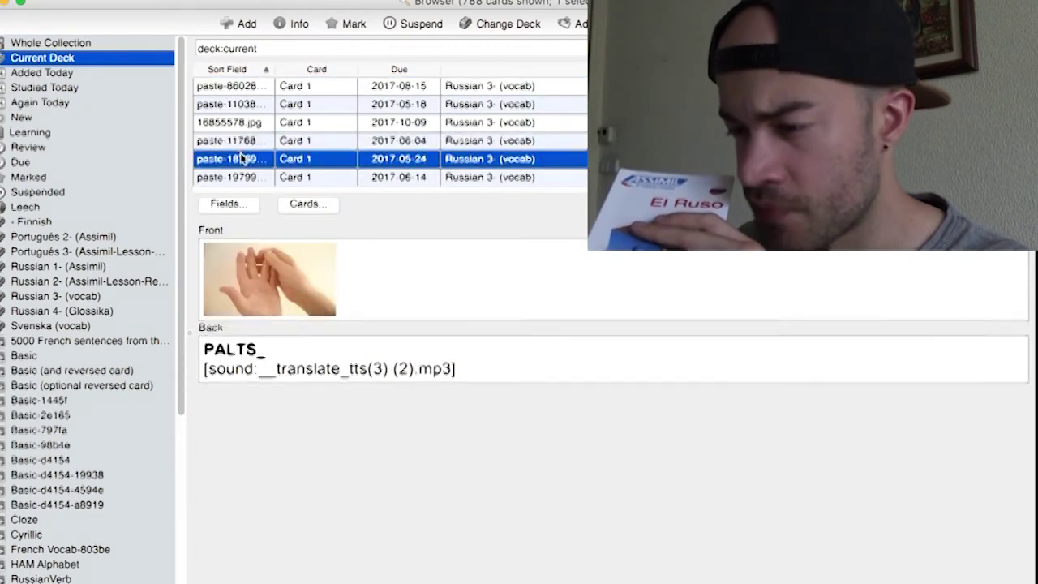
Look through further Russian 3- (vocab) notes, comparing the image front and word-plus-audio back of several, ending with the cheese note.
{"action": "scroll", "coordinate": [241, 158], "scroll_direction": "down", "scroll_amount": 3}
{"action": "left_click", "coordinate": [242, 158]}
{"action": "scroll", "coordinate": [242, 158], "scroll_direction": "down", "scroll_amount": 3}
{"action": "left_click", "coordinate": [242, 158]}
{"action": "scroll", "coordinate": [241, 158], "scroll_direction": "down", "scroll_amount": 4}
{"action": "left_click", "coordinate": [242, 158]}
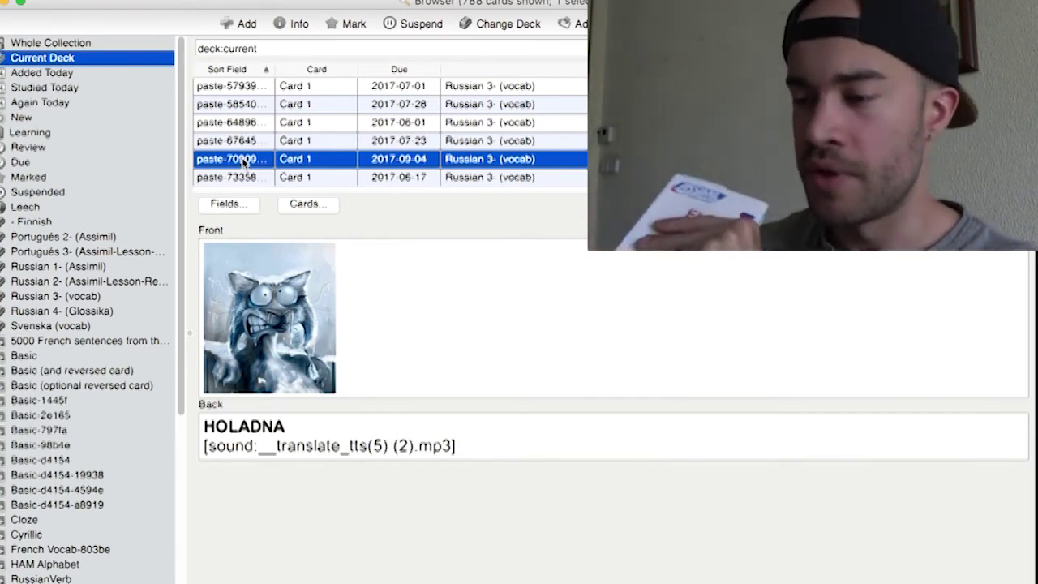
{"action": "scroll", "coordinate": [296, 162], "scroll_direction": "down", "scroll_amount": 2}
{"action": "left_click", "coordinate": [248, 161]}
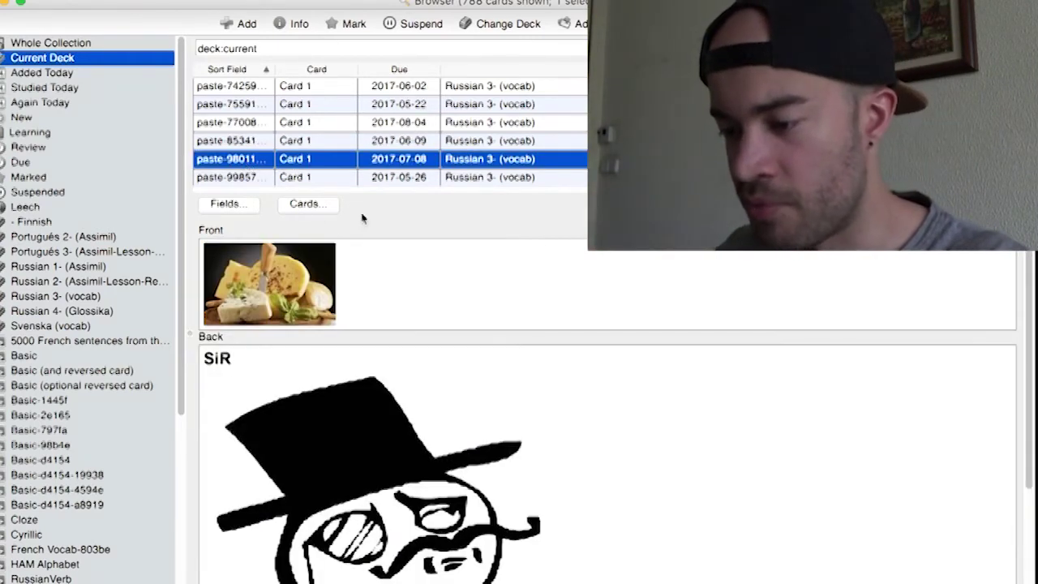
Open the note with the sleeping cartoon man and highlight the word SPATs on its back.
{"action": "left_click", "coordinate": [251, 180]}
{"action": "scroll", "coordinate": [251, 185], "scroll_direction": "down", "scroll_amount": 2}
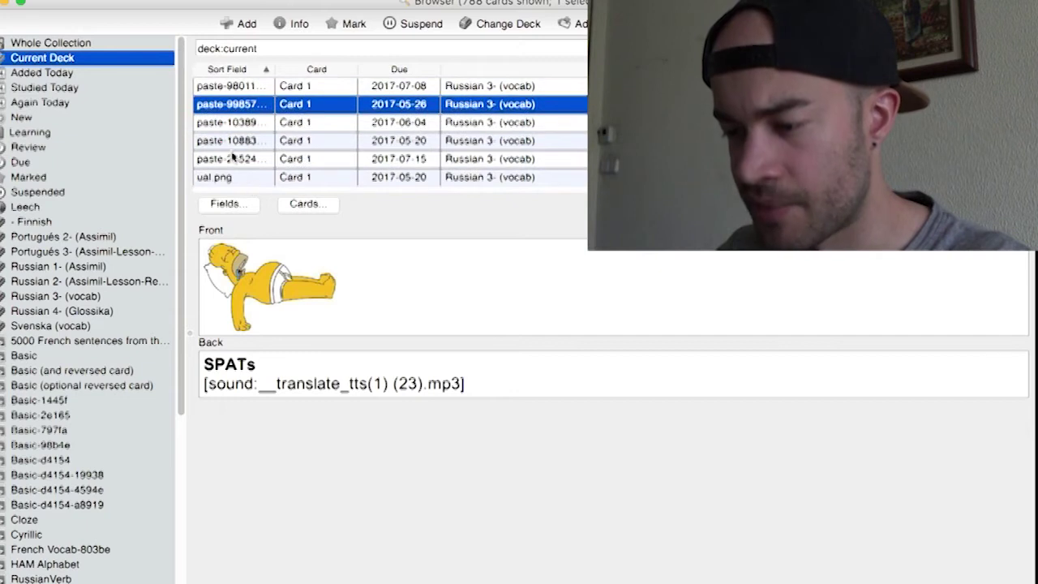
{"action": "left_click_drag", "start_coordinate": [262, 370], "coordinate": [204, 366]}
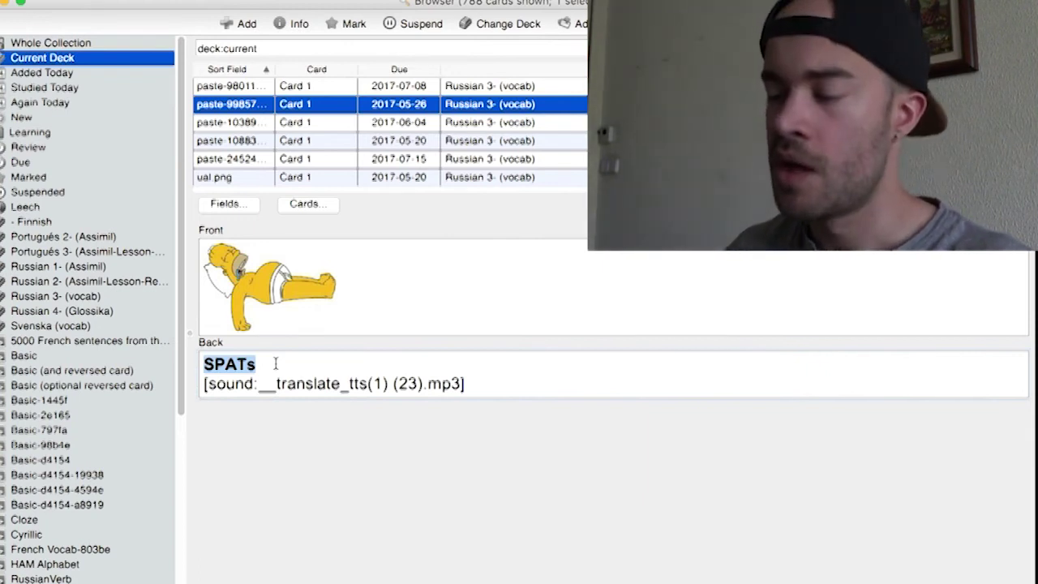
Examine more picture vocabulary notes further down the deck, including the wine bottles and rain notes.
{"action": "left_click", "coordinate": [284, 159]}
{"action": "scroll", "coordinate": [241, 162], "scroll_direction": "down", "scroll_amount": 2}
{"action": "left_click", "coordinate": [241, 161]}
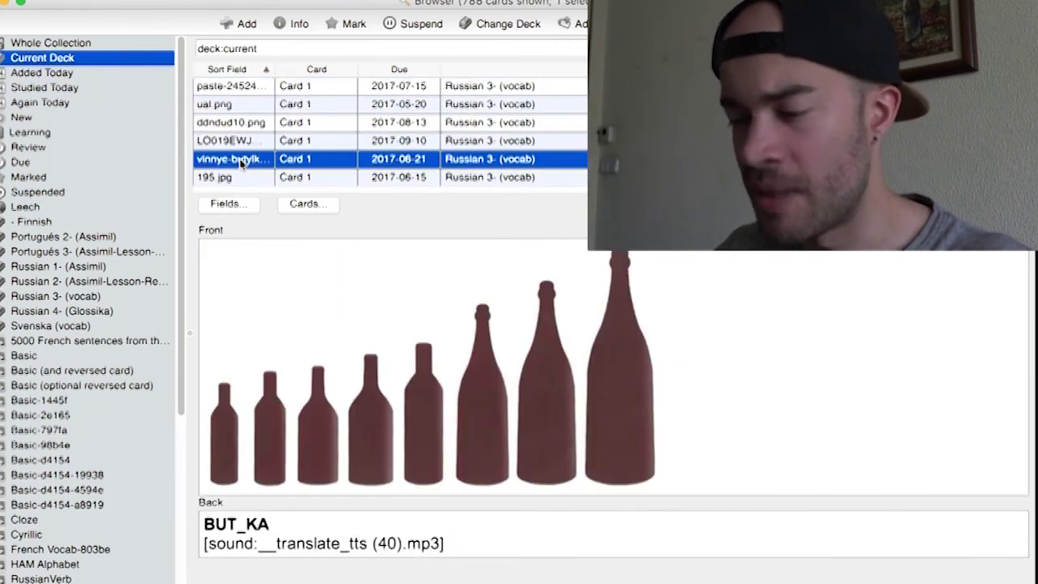
{"action": "scroll", "coordinate": [241, 161], "scroll_direction": "down", "scroll_amount": 1}
{"action": "left_click", "coordinate": [241, 160]}
{"action": "scroll", "coordinate": [241, 162], "scroll_direction": "down", "scroll_amount": 2}
{"action": "left_click", "coordinate": [241, 159]}
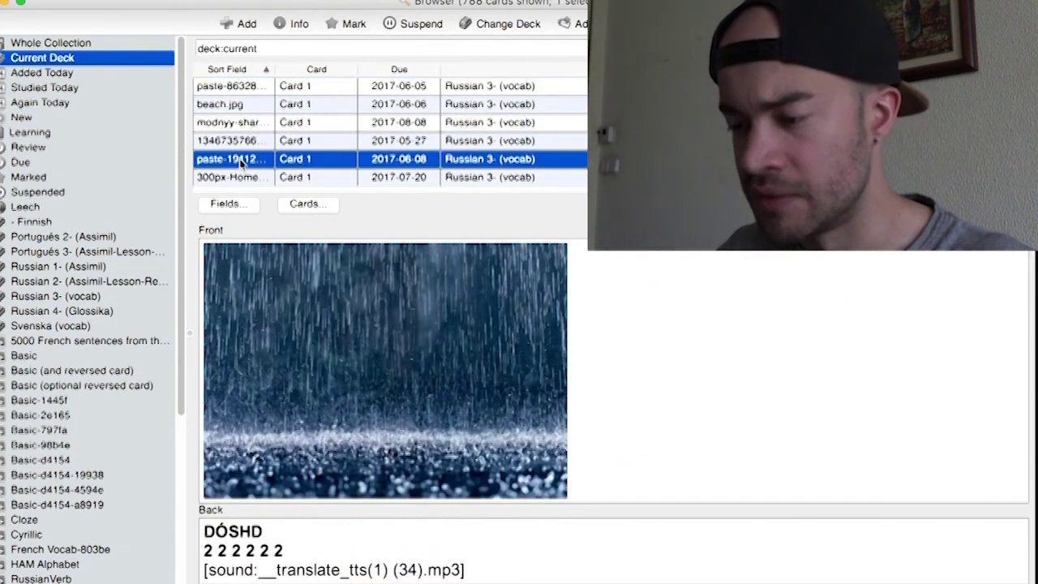
Continue through the picture notes to the waving bear, and view Card 2 of the "(see, look)!" note.
{"action": "scroll", "coordinate": [241, 161], "scroll_direction": "down", "scroll_amount": 2}
{"action": "left_click", "coordinate": [240, 159]}
{"action": "scroll", "coordinate": [241, 161], "scroll_direction": "down", "scroll_amount": 3}
{"action": "left_click", "coordinate": [241, 159]}
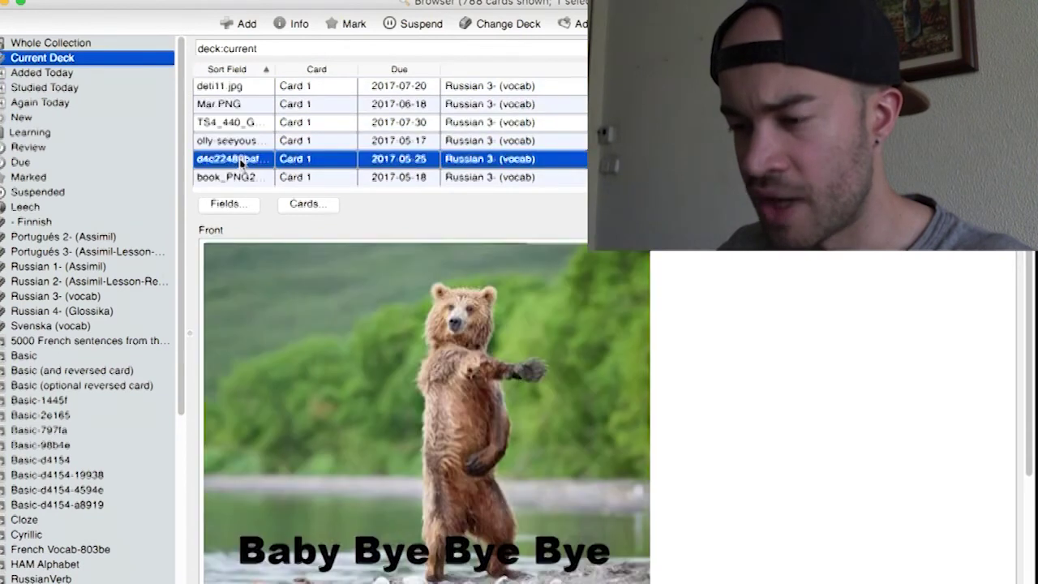
{"action": "scroll", "coordinate": [241, 162], "scroll_direction": "down", "scroll_amount": 4}
{"action": "left_click", "coordinate": [235, 122]}
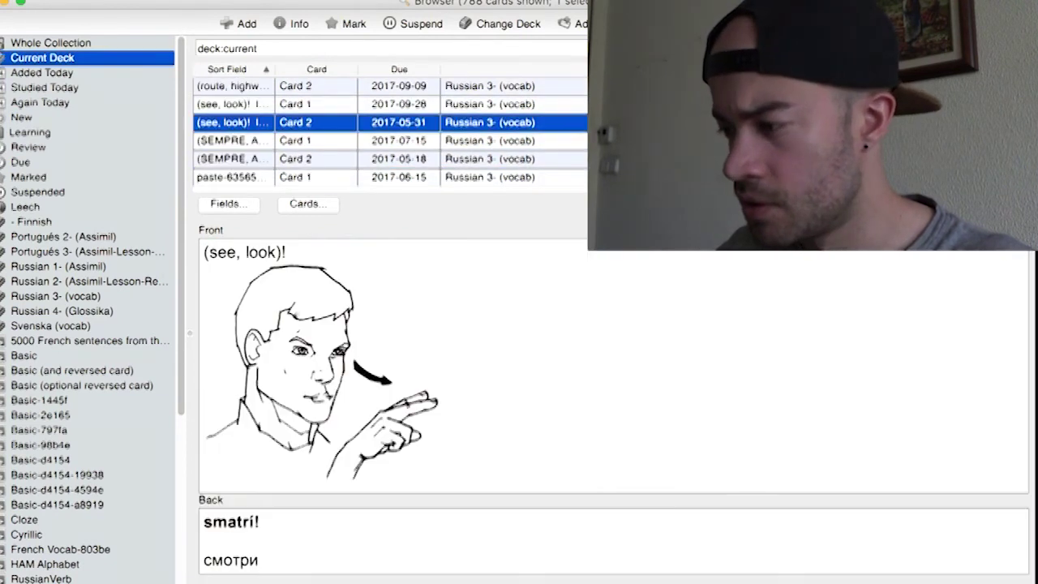
Examine the front and back of the fill-in-the-blank note "это моя сестра. она работает ____", and view Card 1 of the "you-know" note.
{"action": "scroll", "coordinate": [390, 133], "scroll_direction": "down", "scroll_amount": 5}
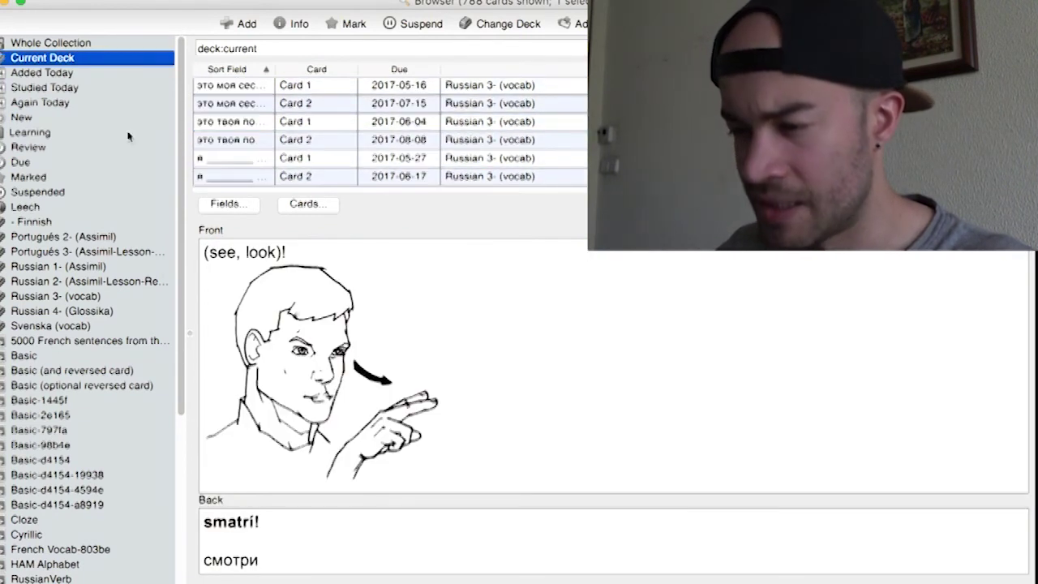
{"action": "left_click", "coordinate": [261, 143]}
{"action": "scroll", "coordinate": [261, 143], "scroll_direction": "up", "scroll_amount": 2}
{"action": "left_click", "coordinate": [246, 126]}
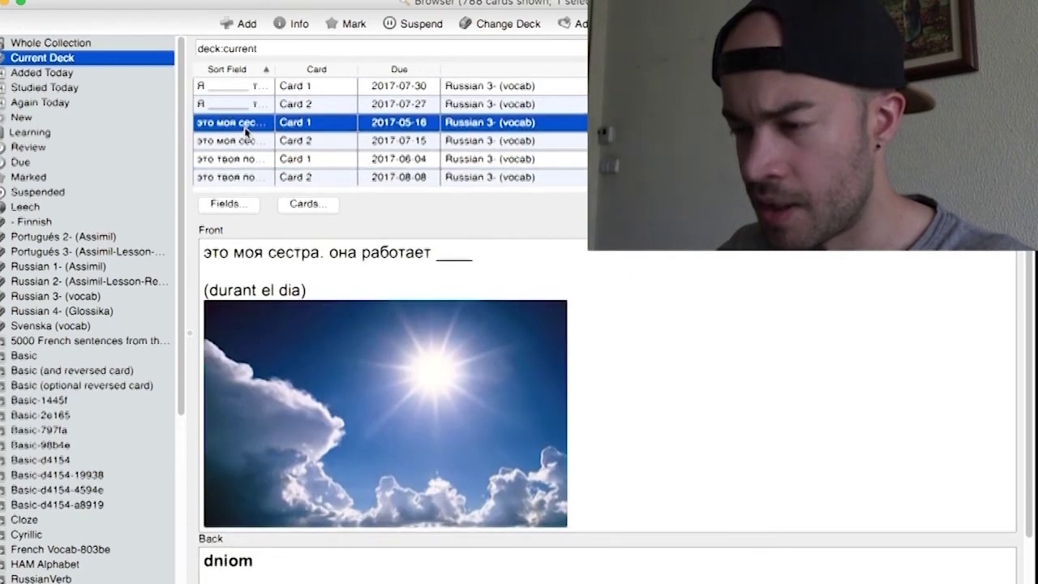
{"action": "scroll", "coordinate": [246, 133], "scroll_direction": "up", "scroll_amount": 4}
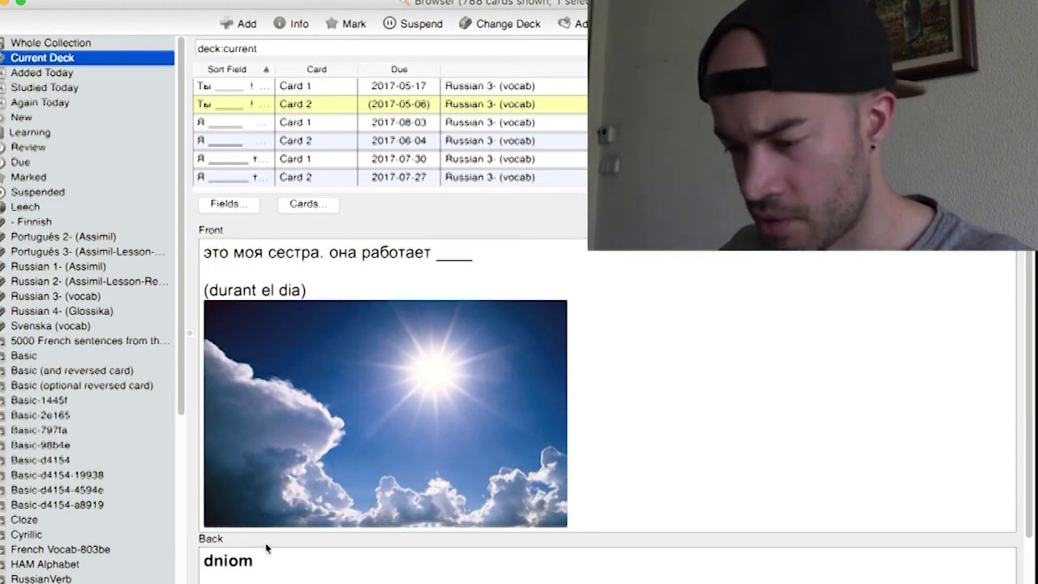
{"action": "scroll", "coordinate": [265, 346], "scroll_direction": "down", "scroll_amount": 2}
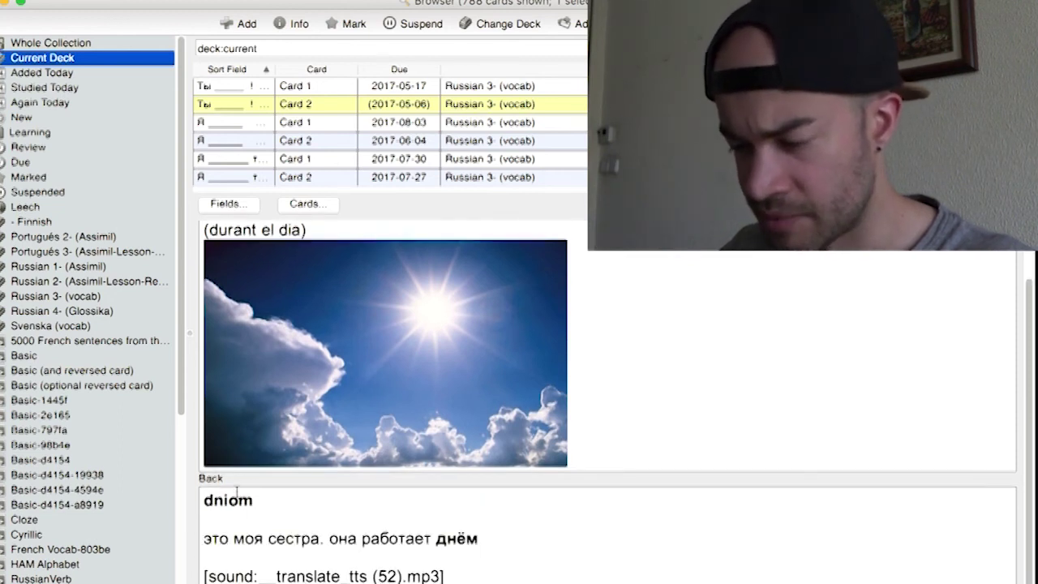
{"action": "scroll", "coordinate": [322, 387], "scroll_direction": "up", "scroll_amount": 2}
{"action": "scroll", "coordinate": [274, 142], "scroll_direction": "up", "scroll_amount": 3}
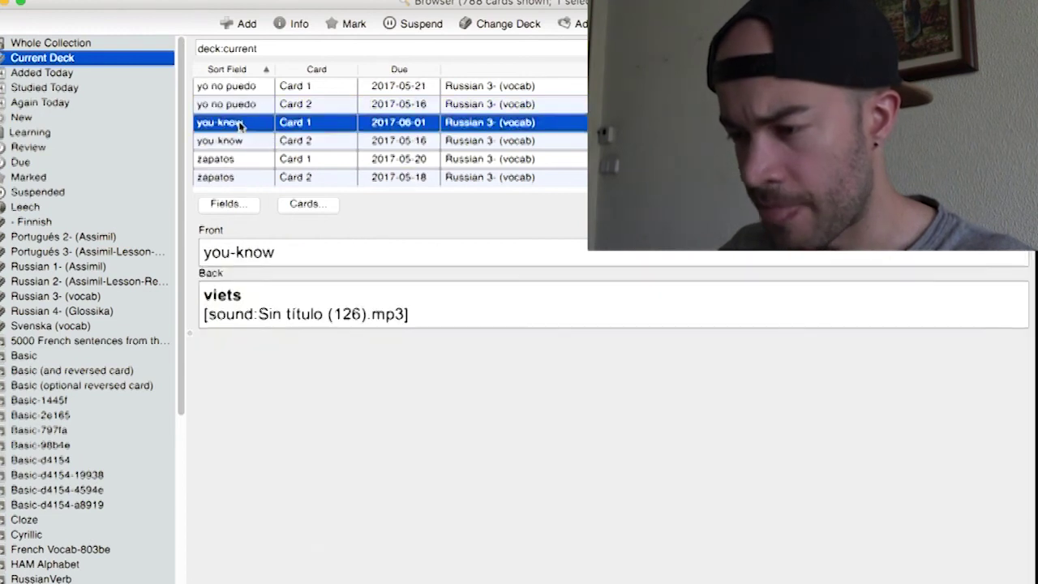